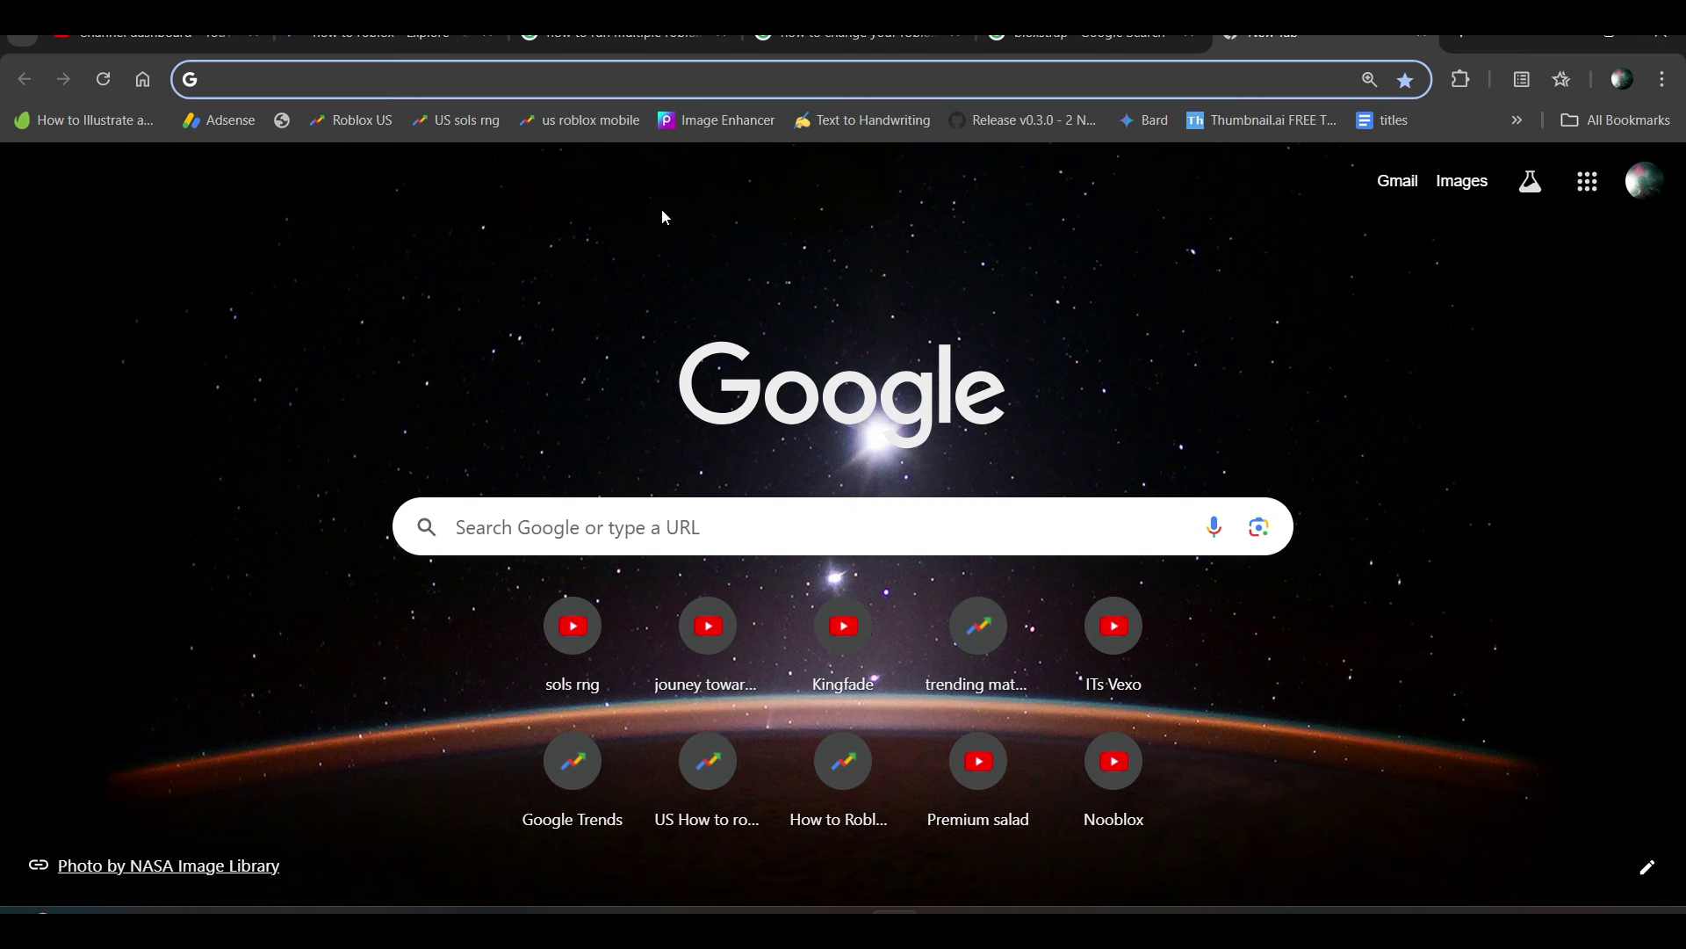
Search Google for 'roblox download' from the Chrome address bar.
left_click(734, 87)
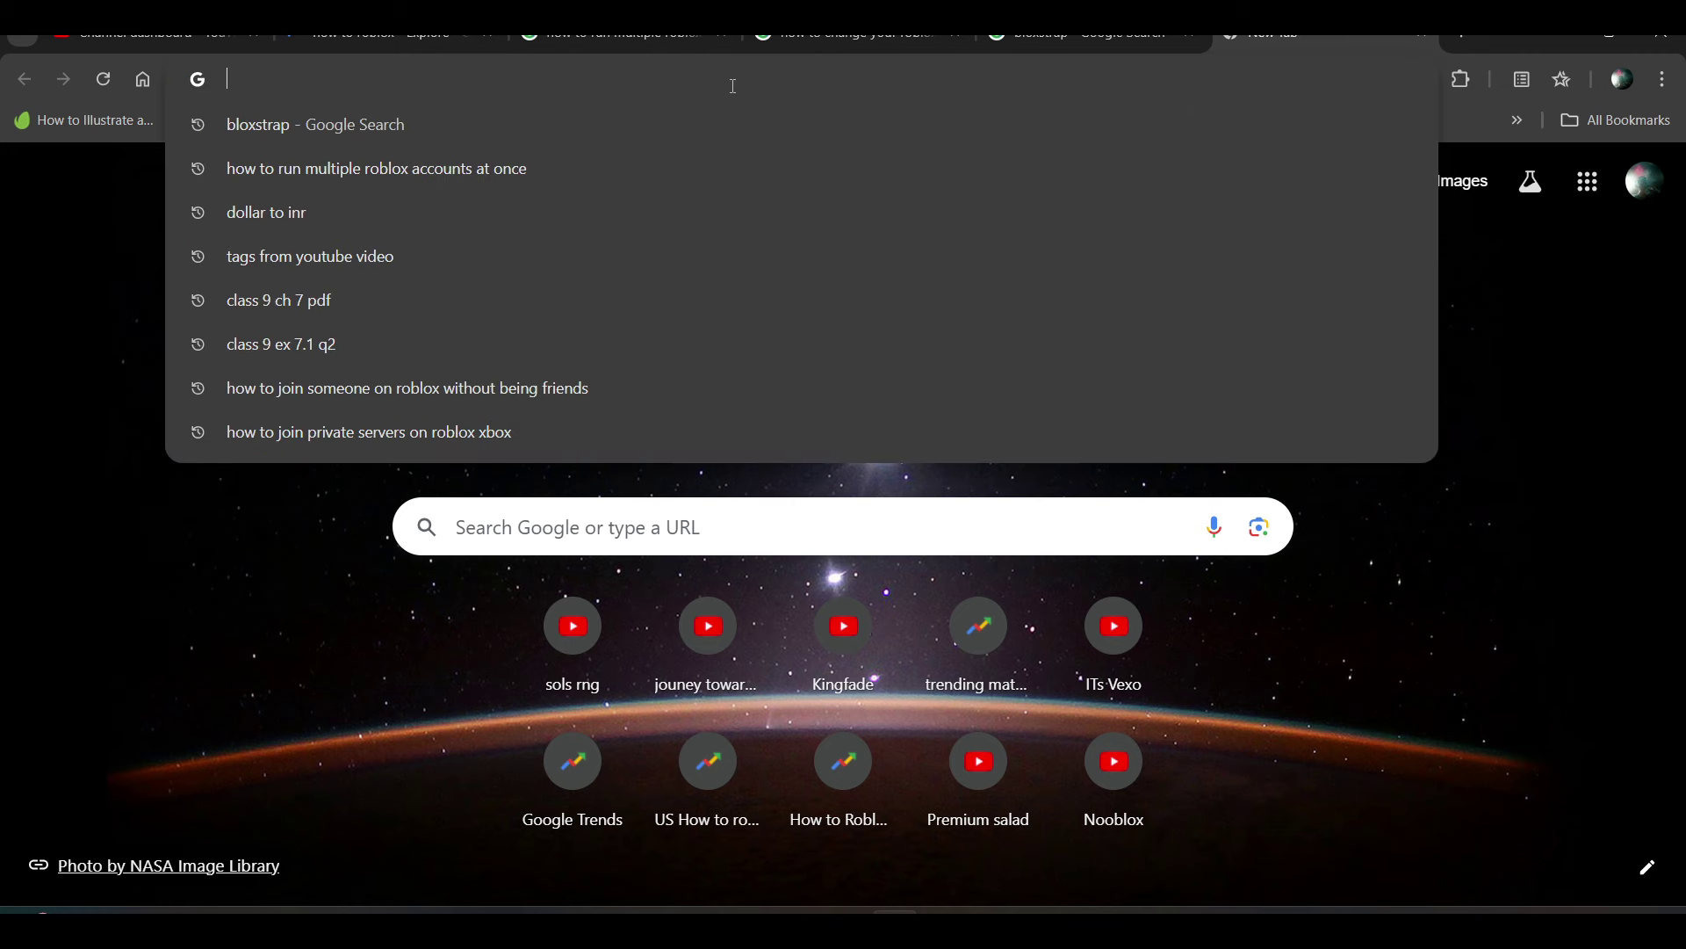
type("roblox ")
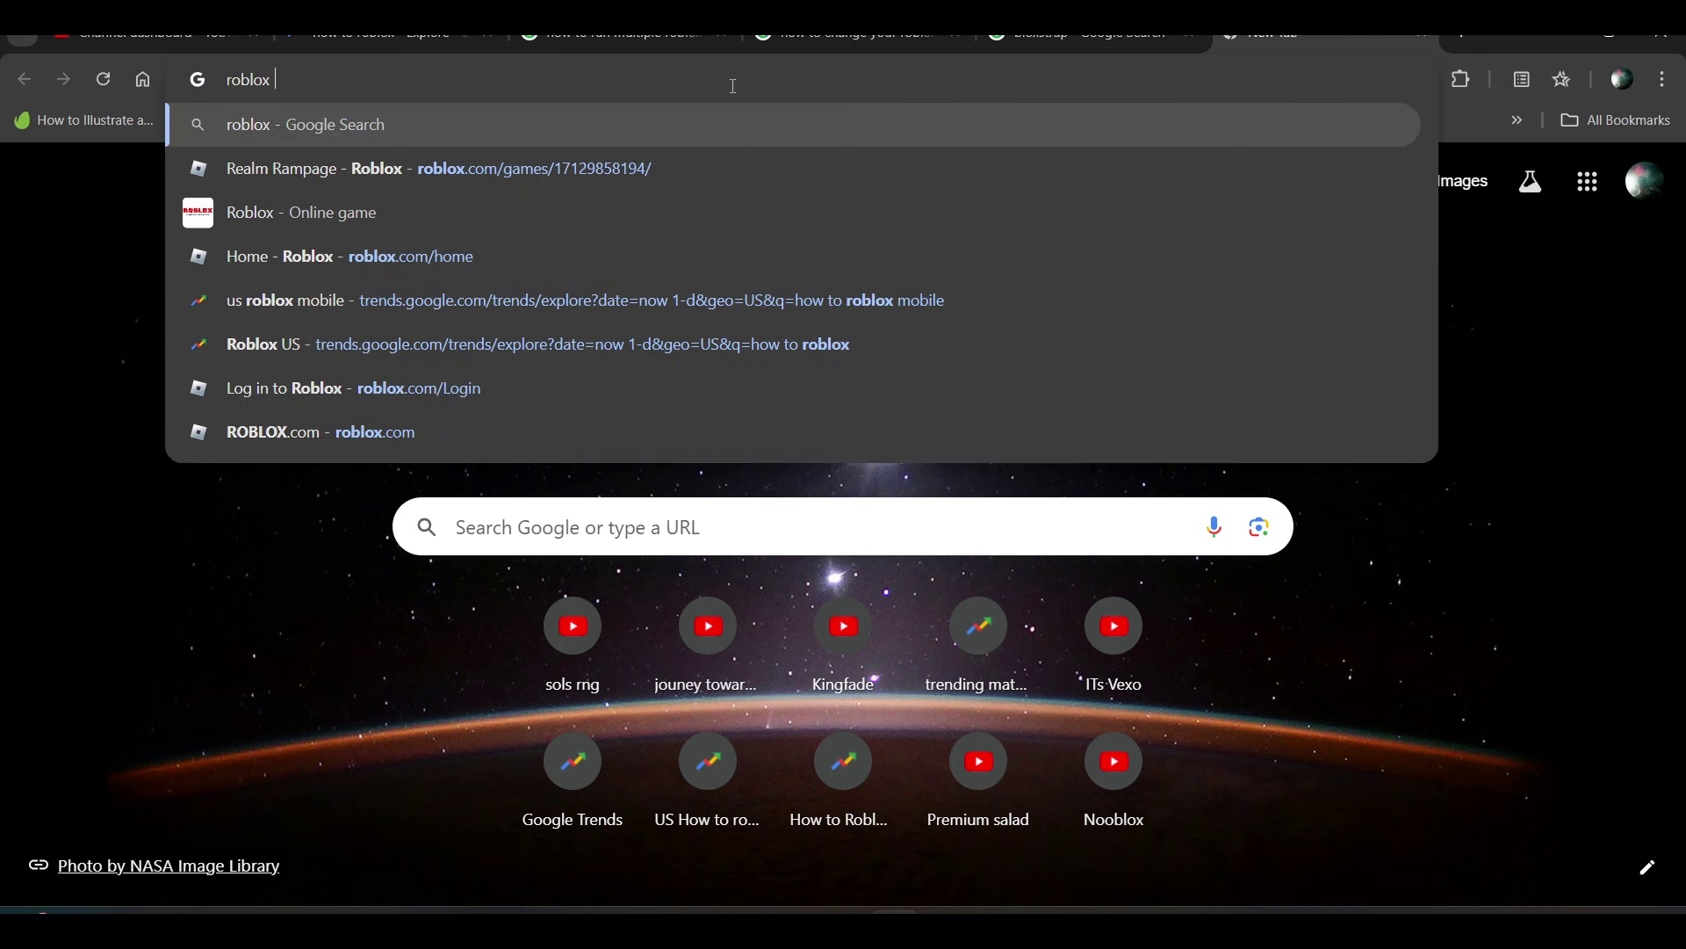
type("downlo")
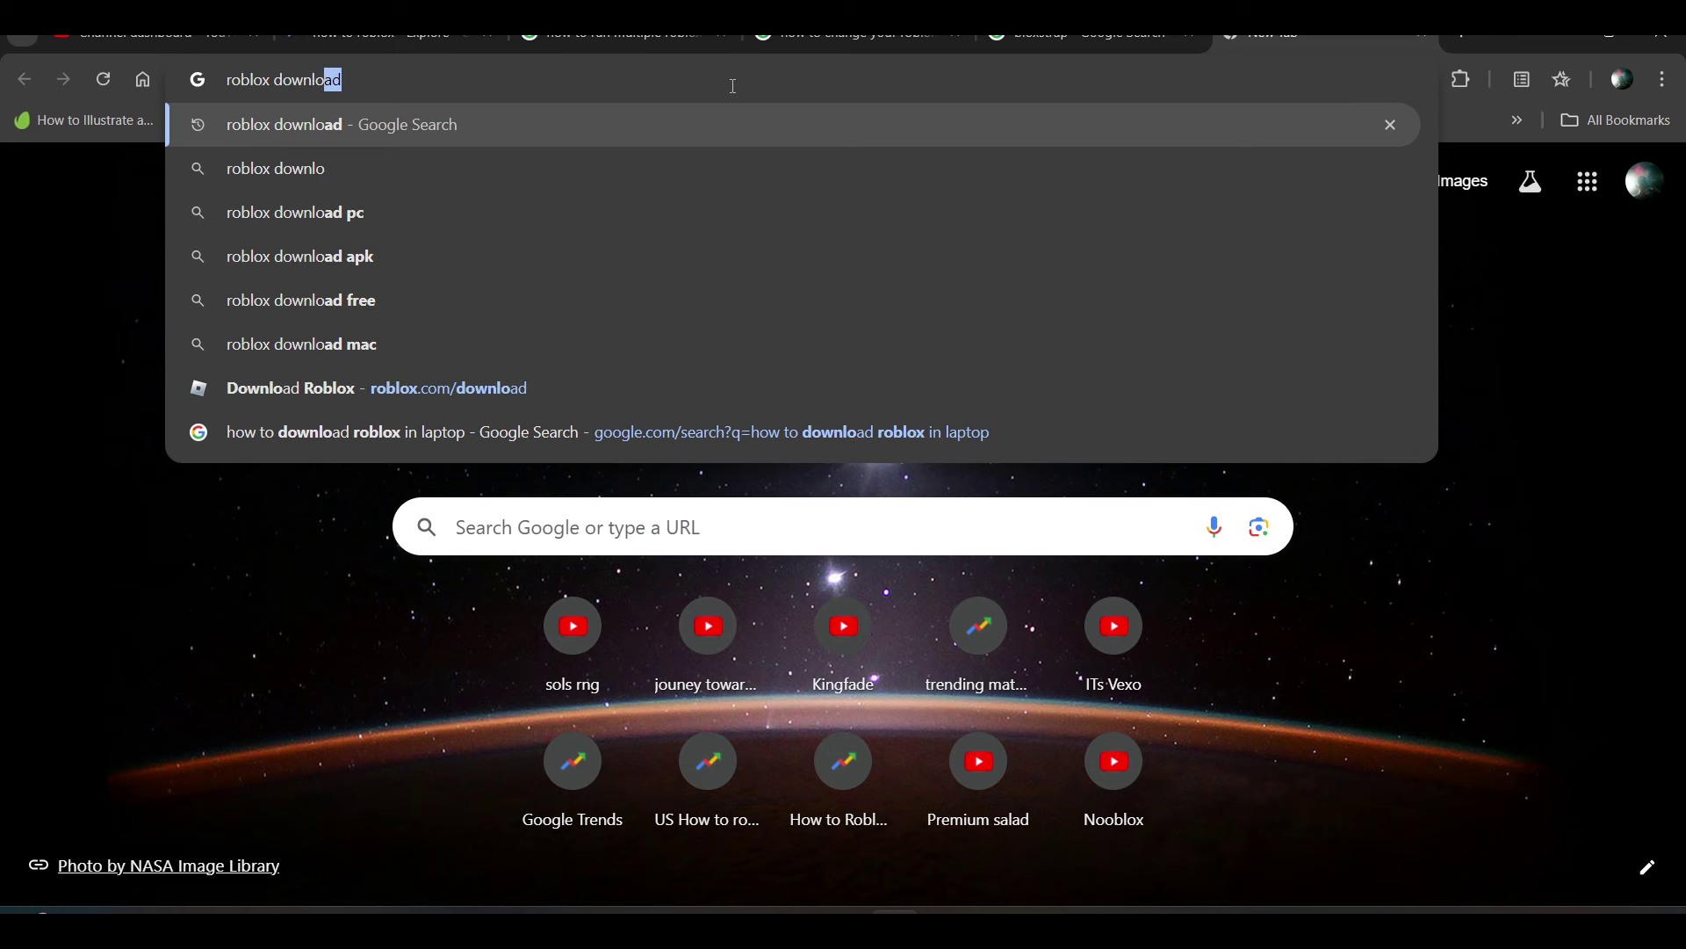
type("ad")
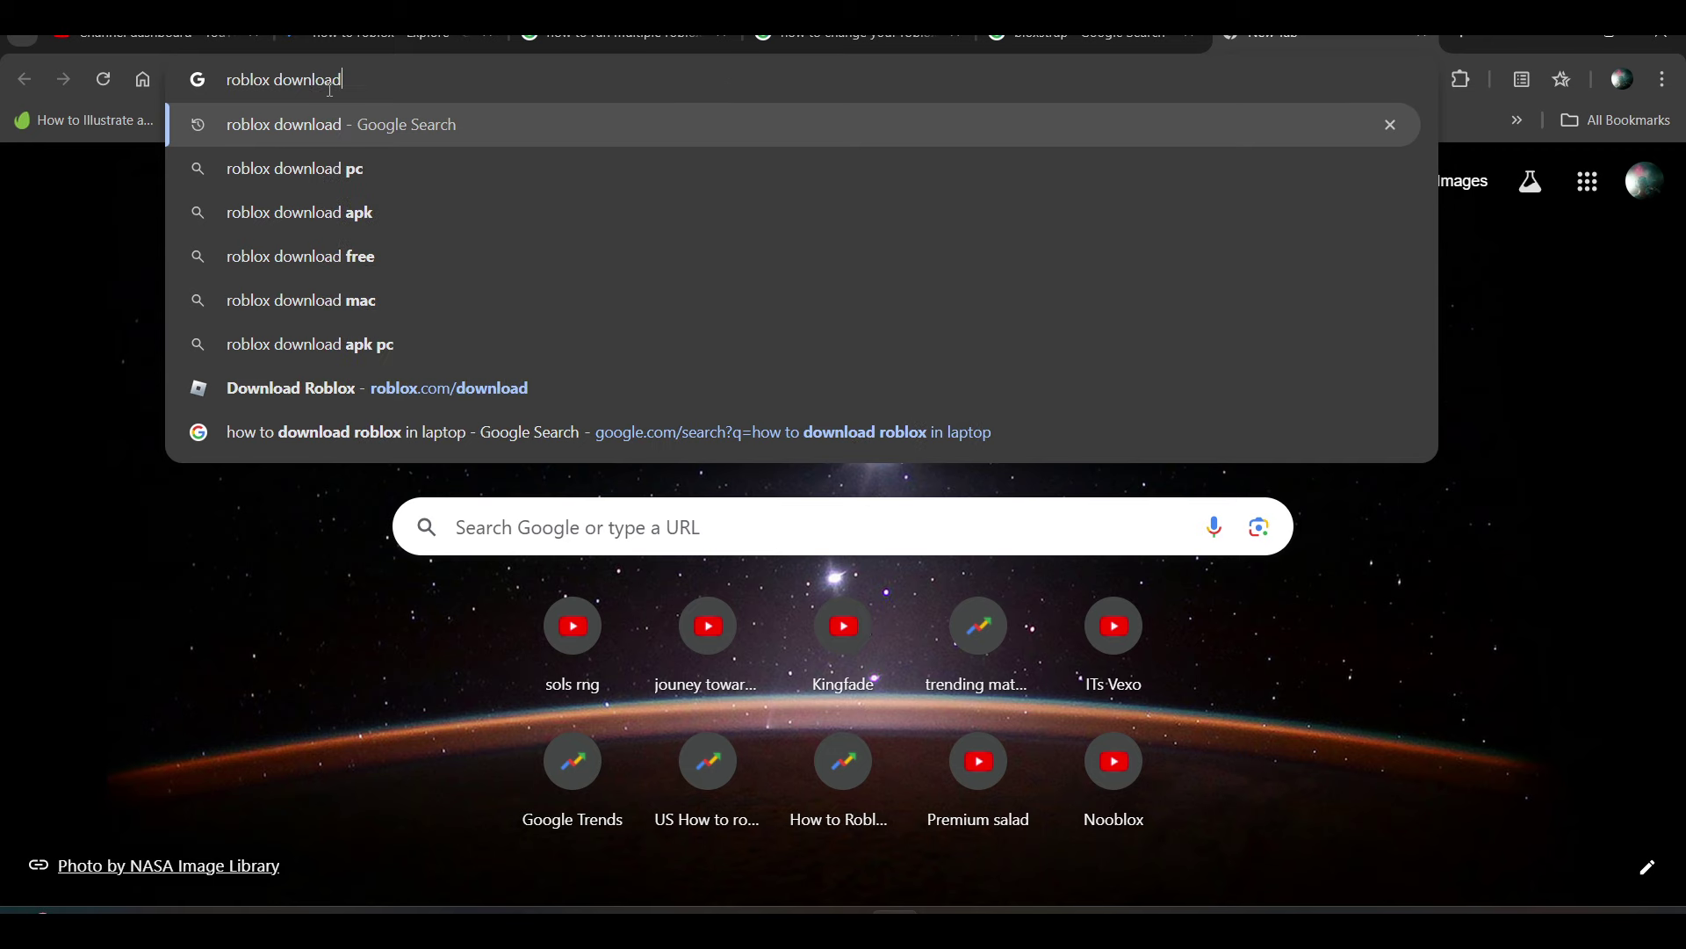
key("Return")
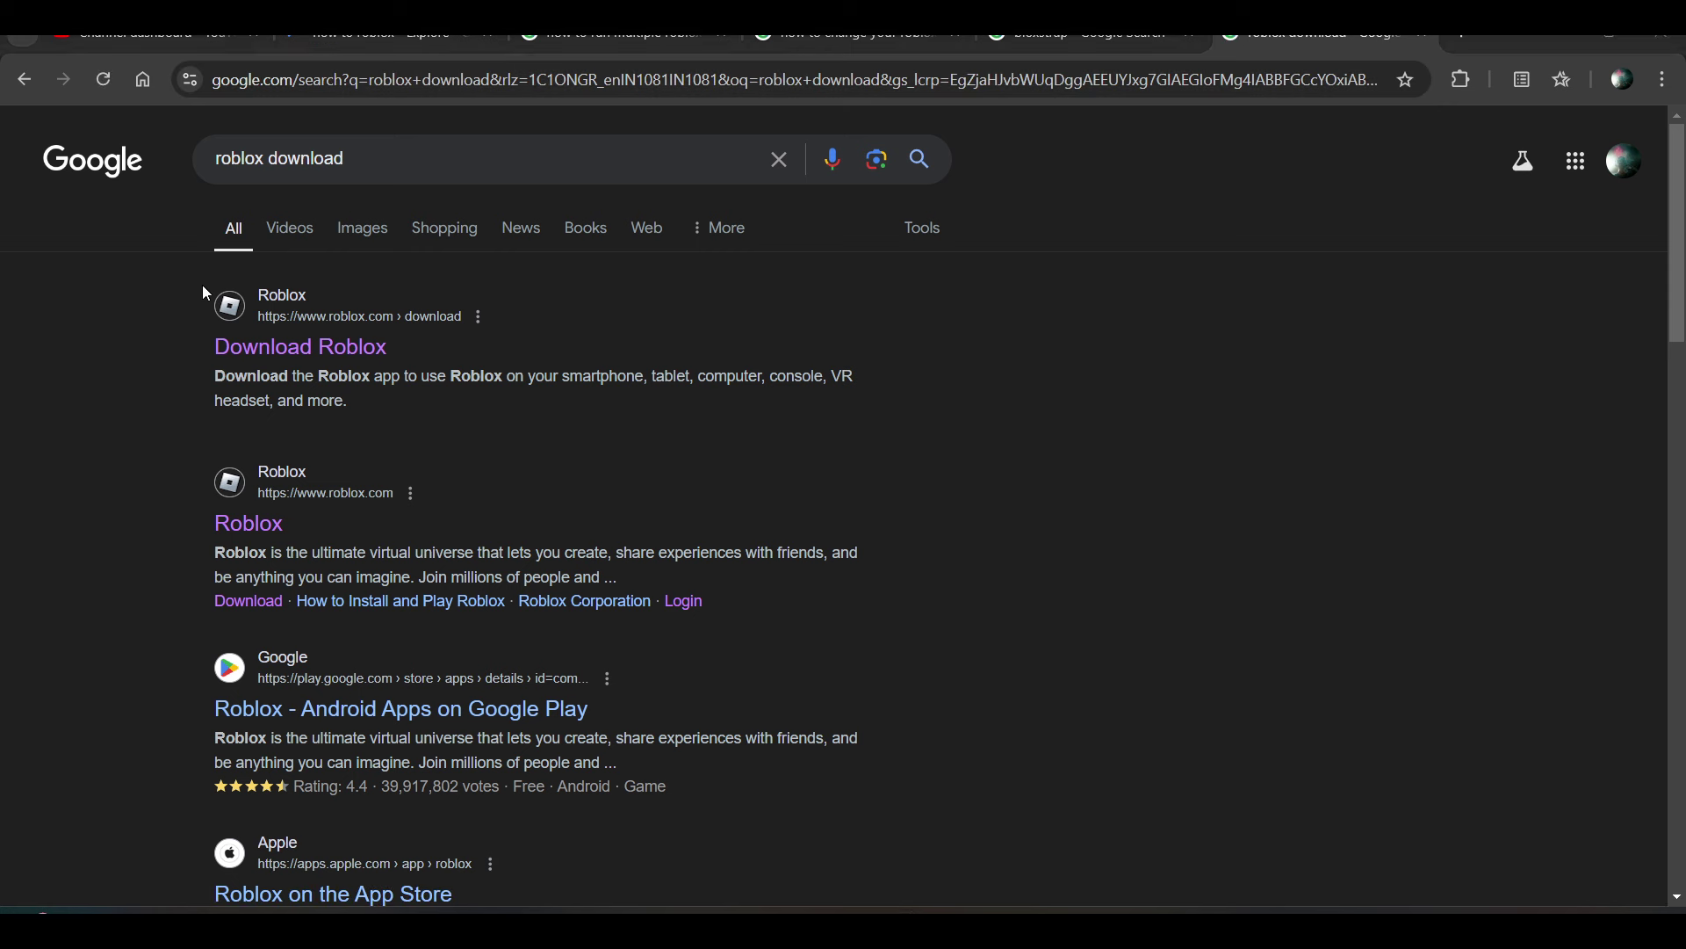
Open Roblox's official Download Roblox page from the search results.
left_click(280, 352)
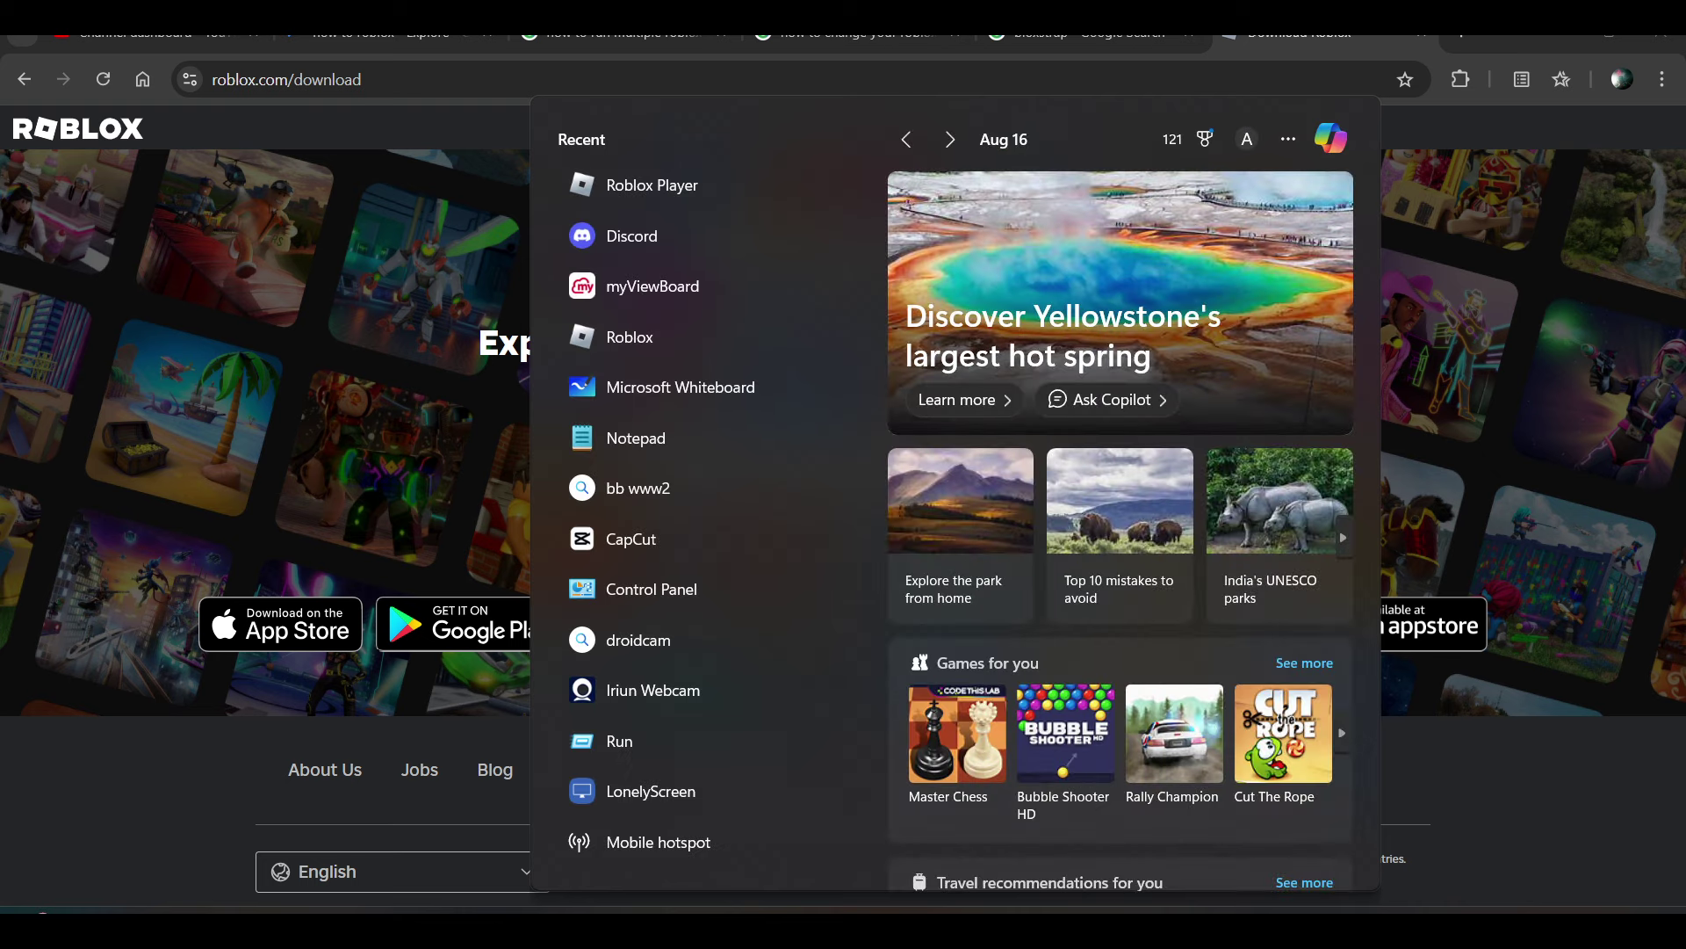
type("store")
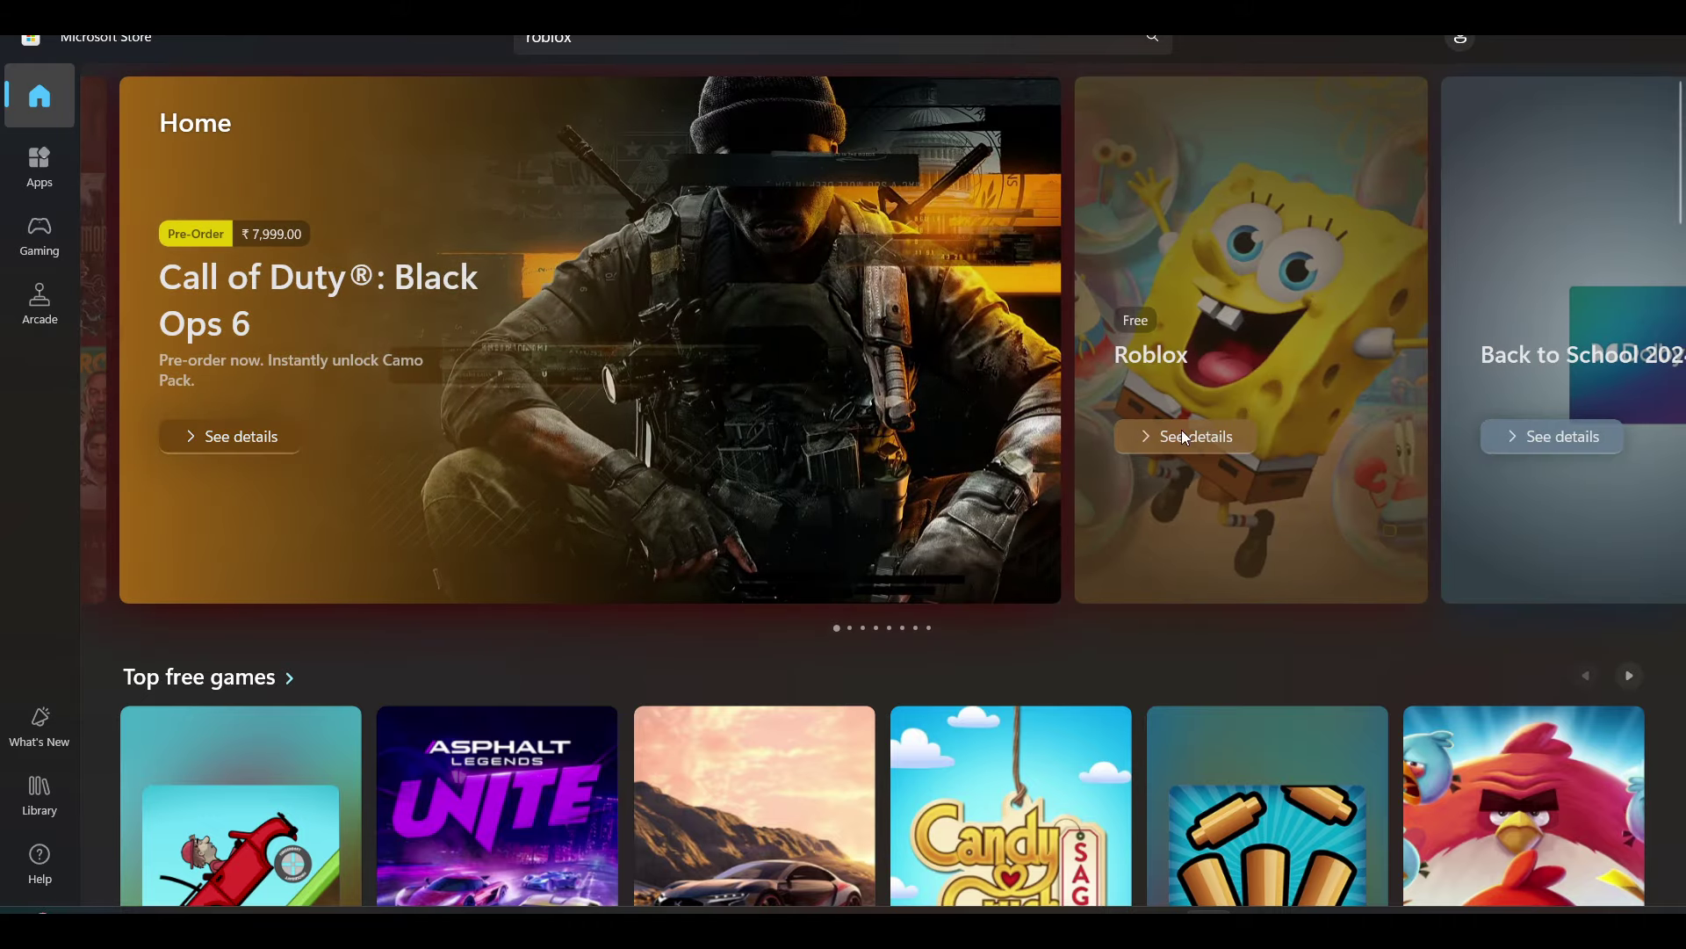
Search Microsoft Store for 'roblox'.
left_click(639, 40)
key("Return")
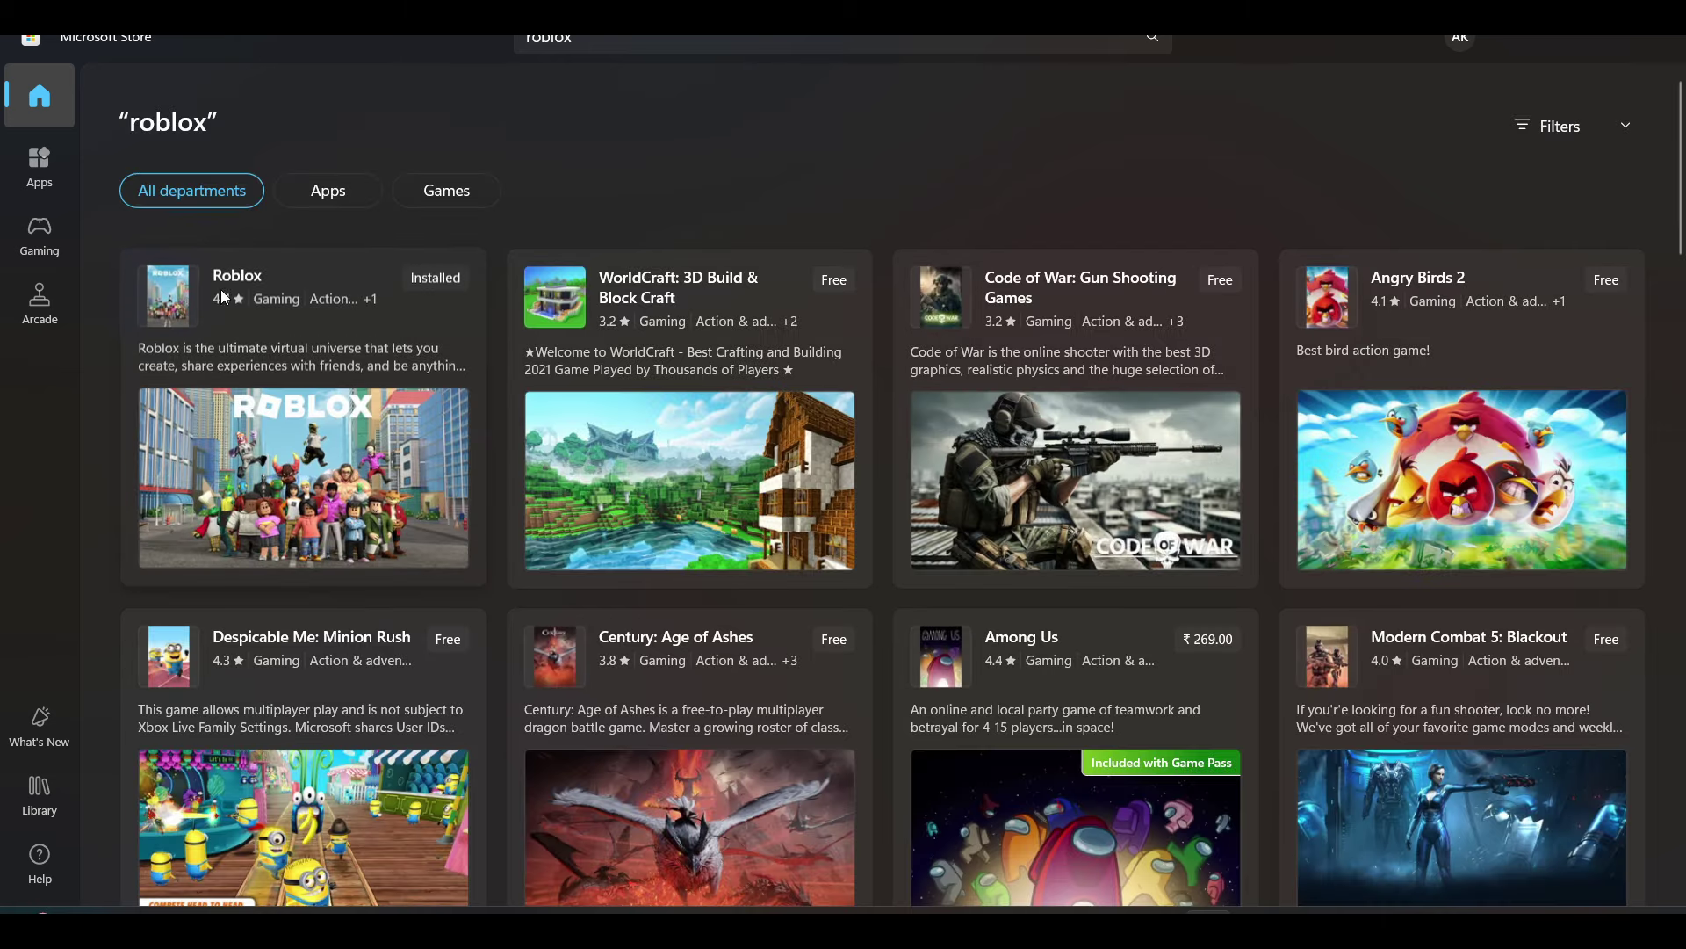
Open the installed Roblox app's store page and launch it with Play.
left_click(223, 298)
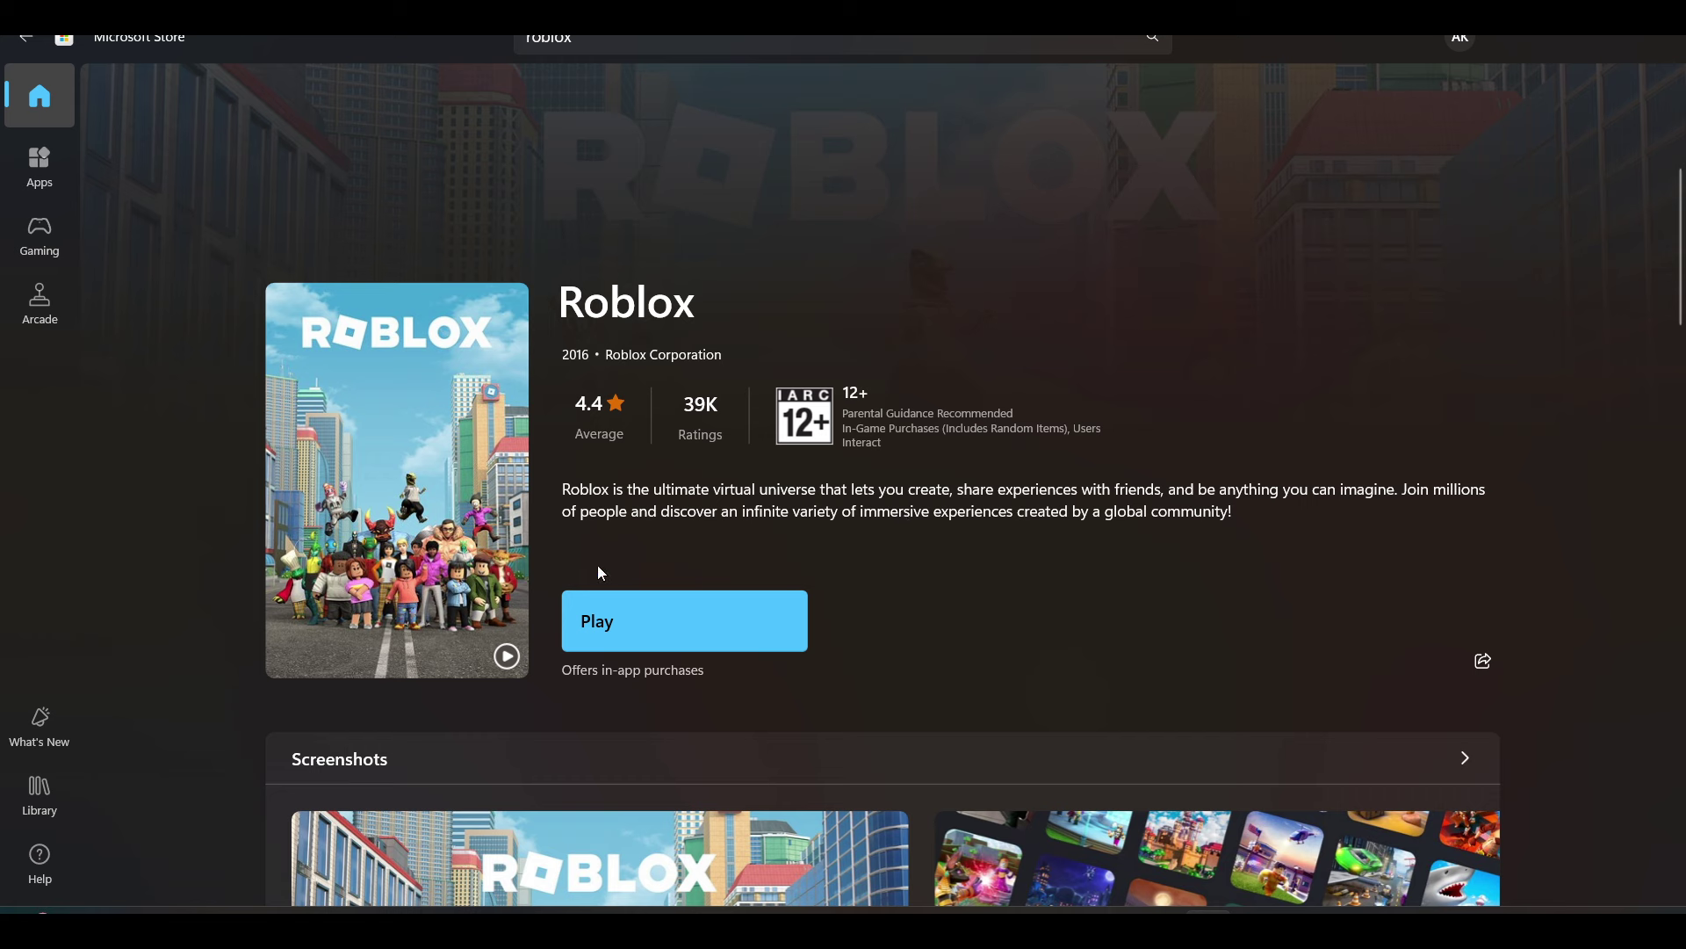
left_click(24, 37)
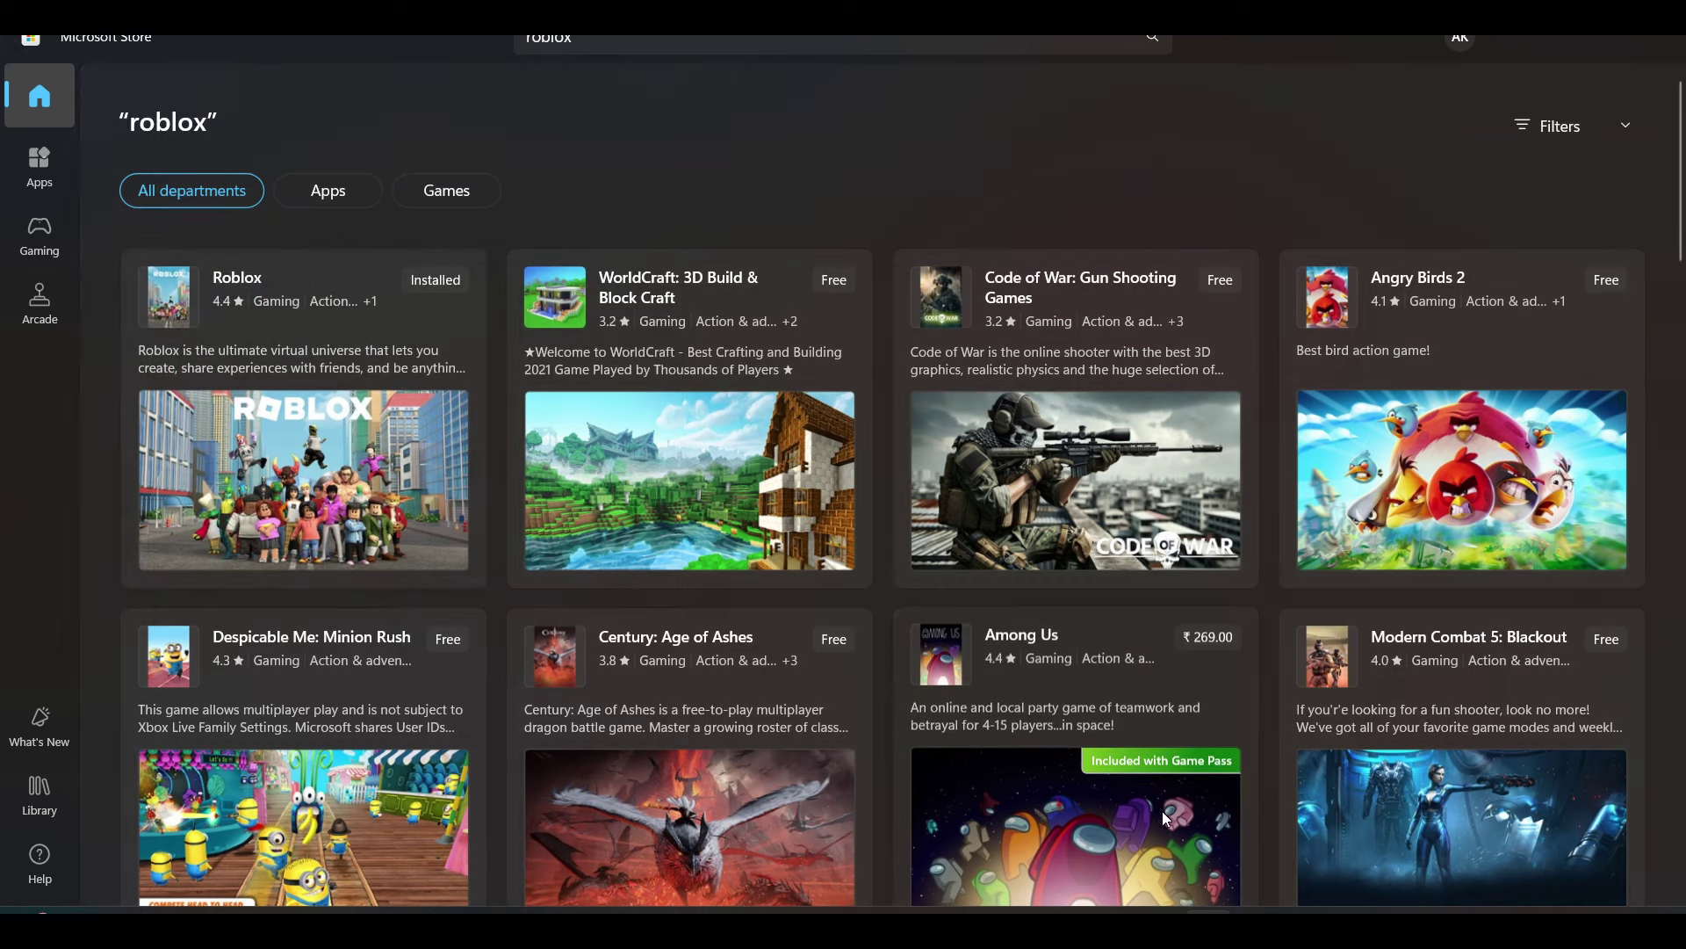
left_click(275, 296)
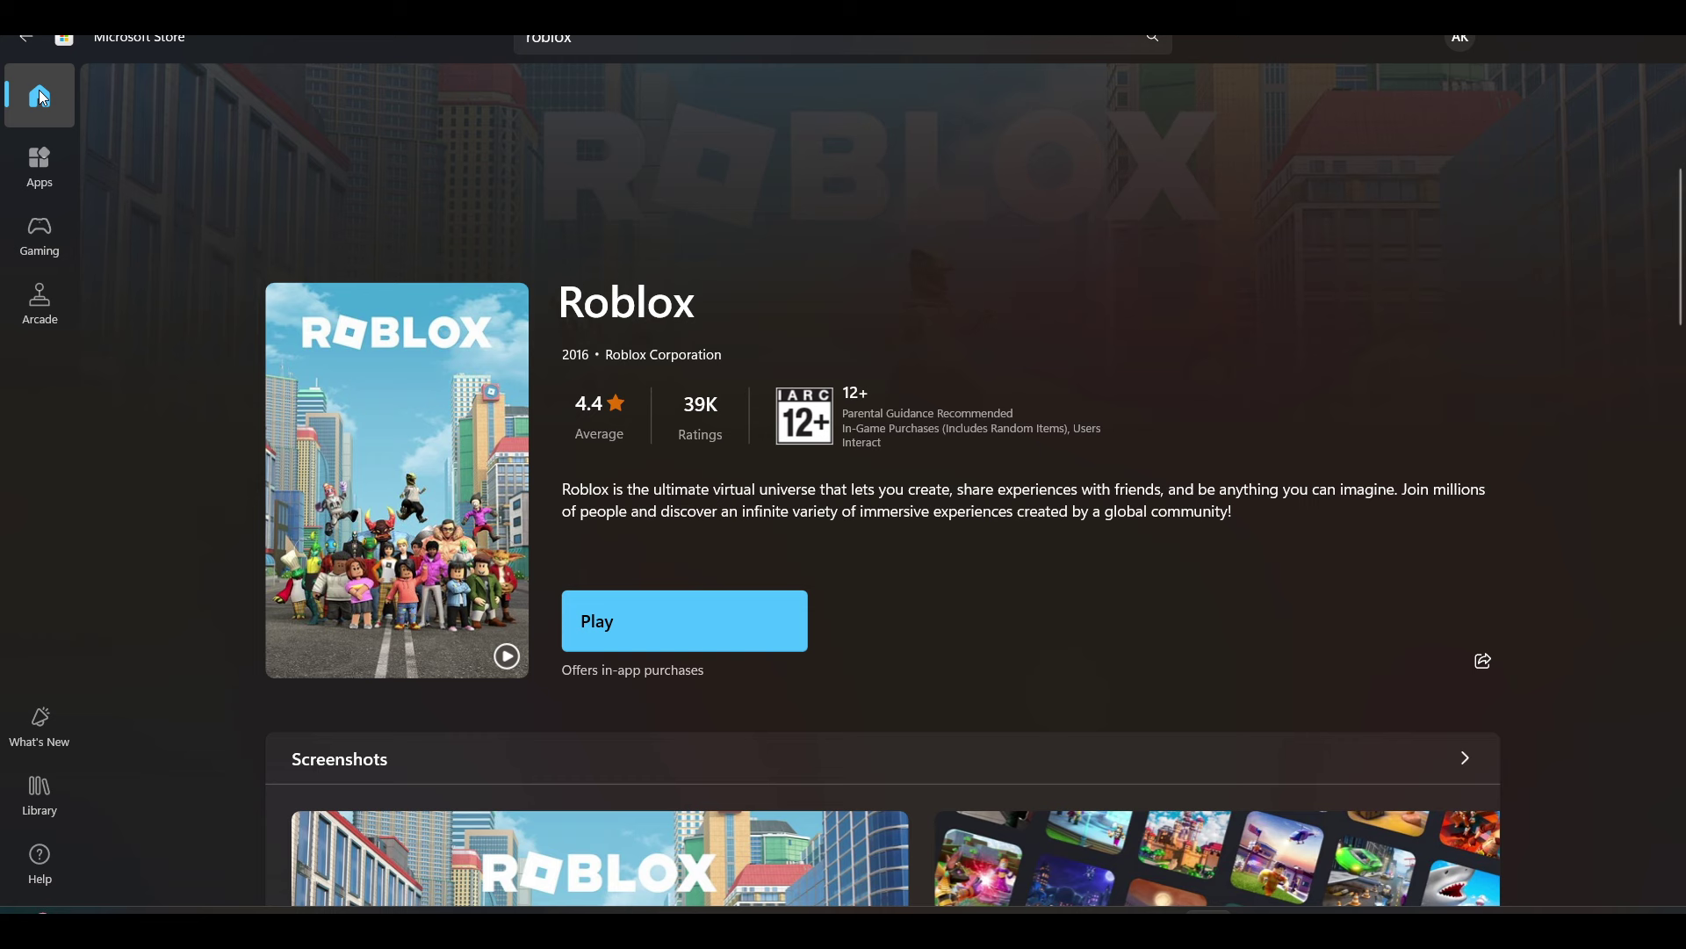
left_click(22, 37)
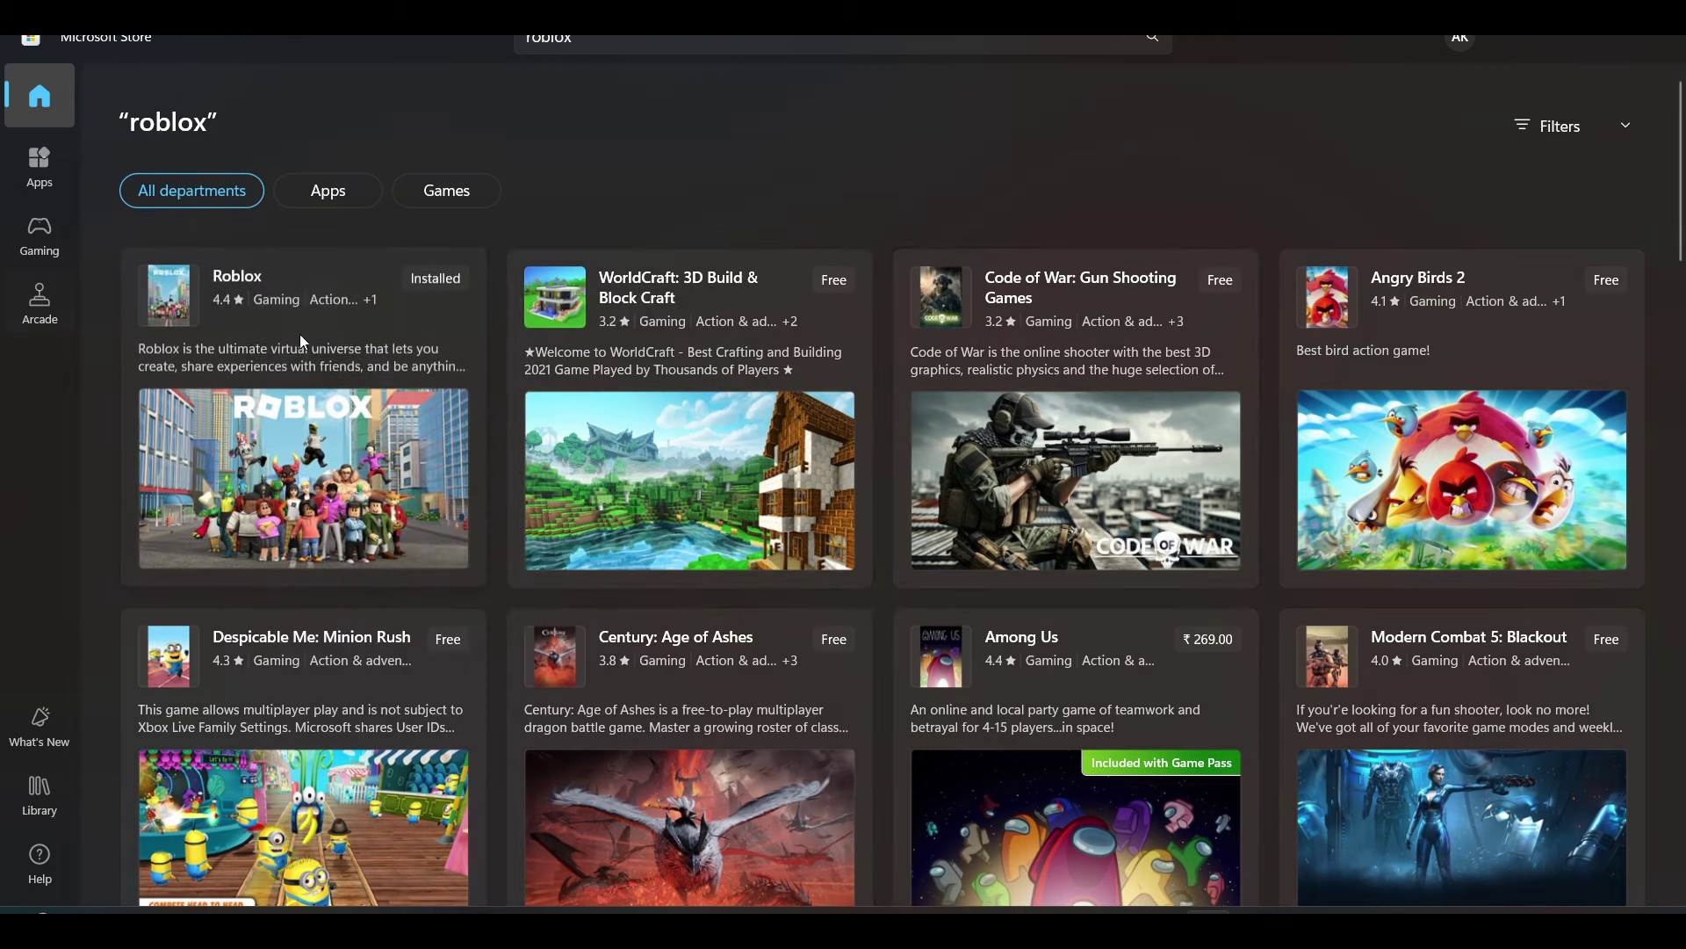
mouse_move(303, 409)
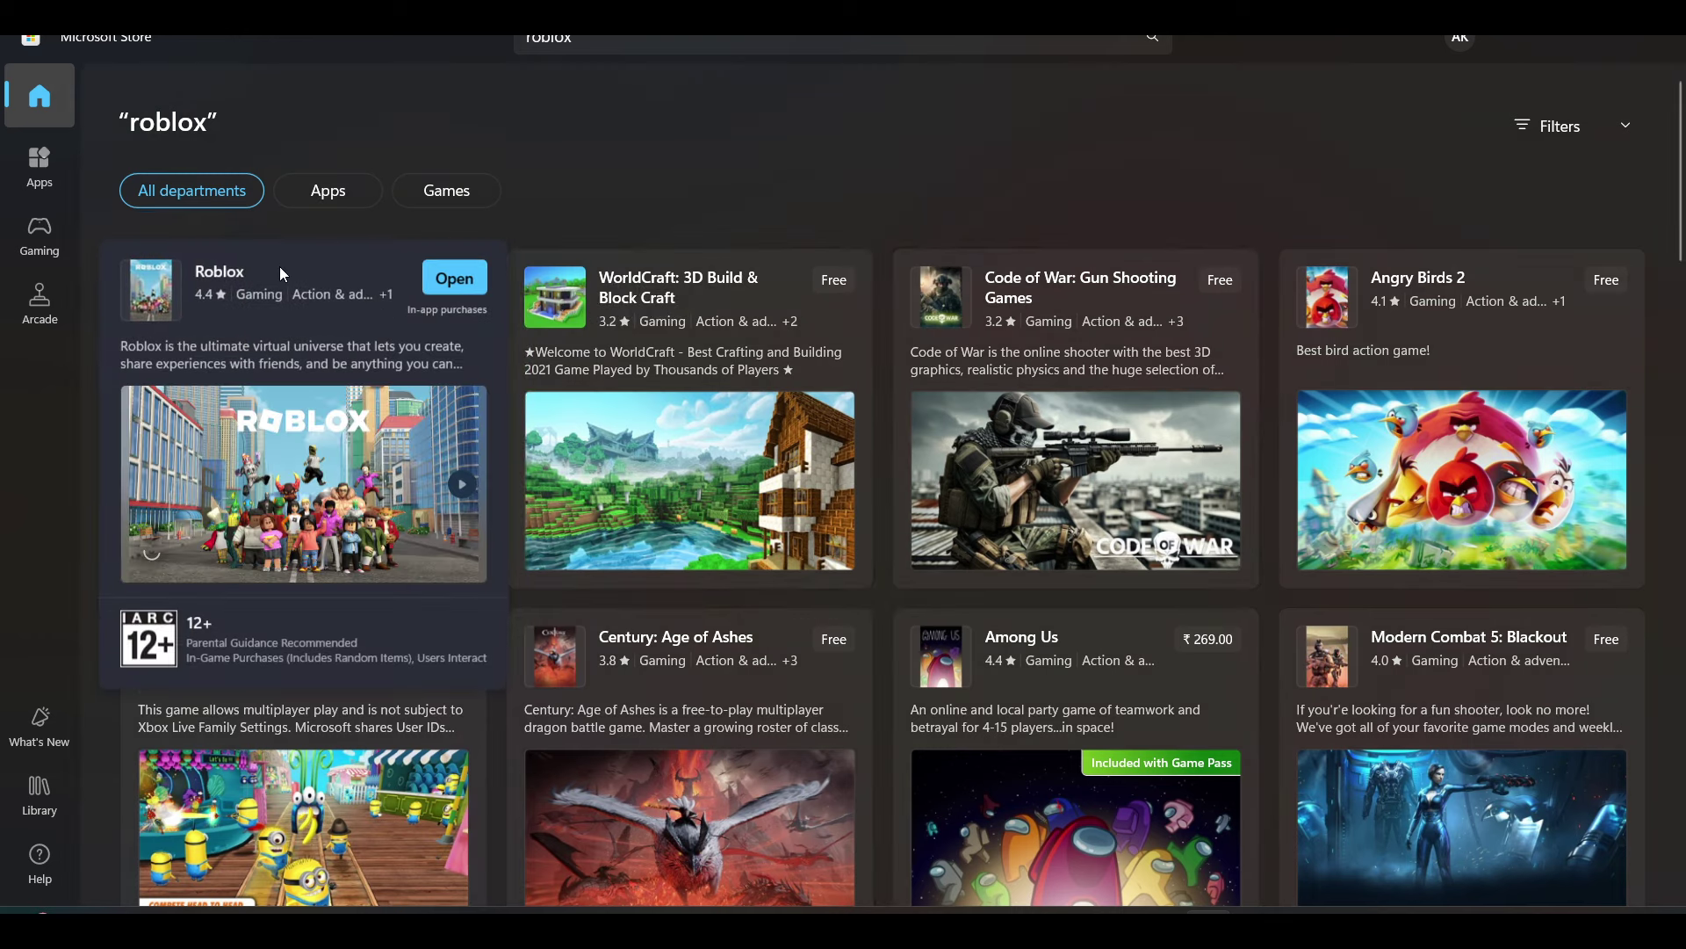
left_click(279, 268)
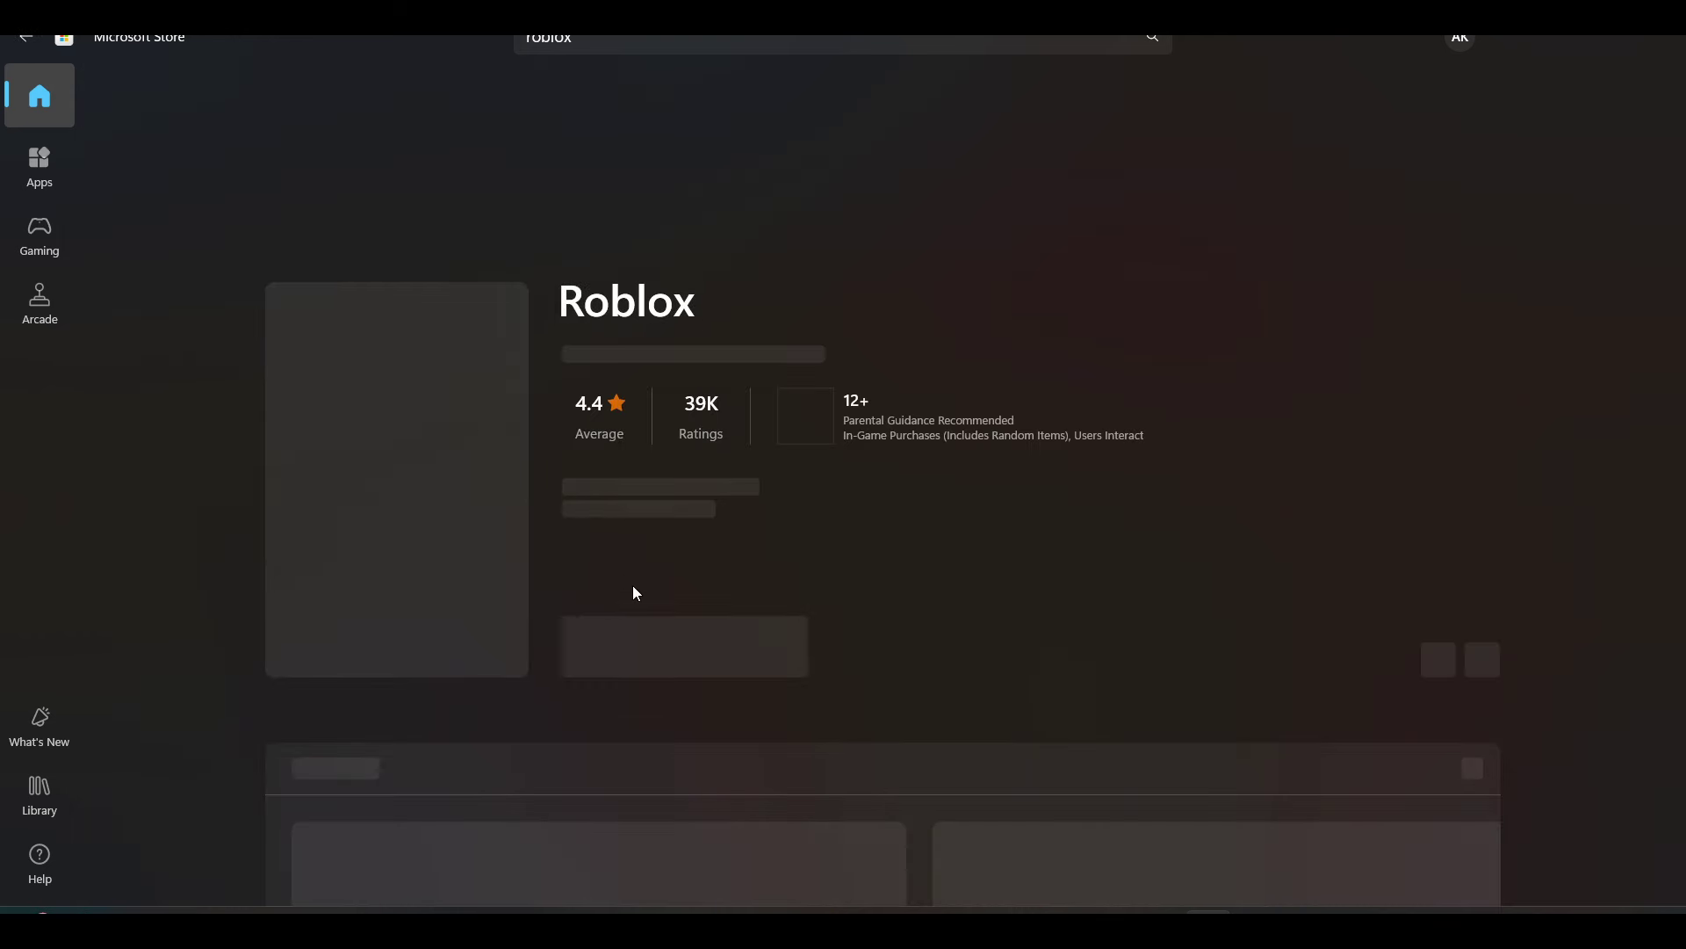
left_click(681, 622)
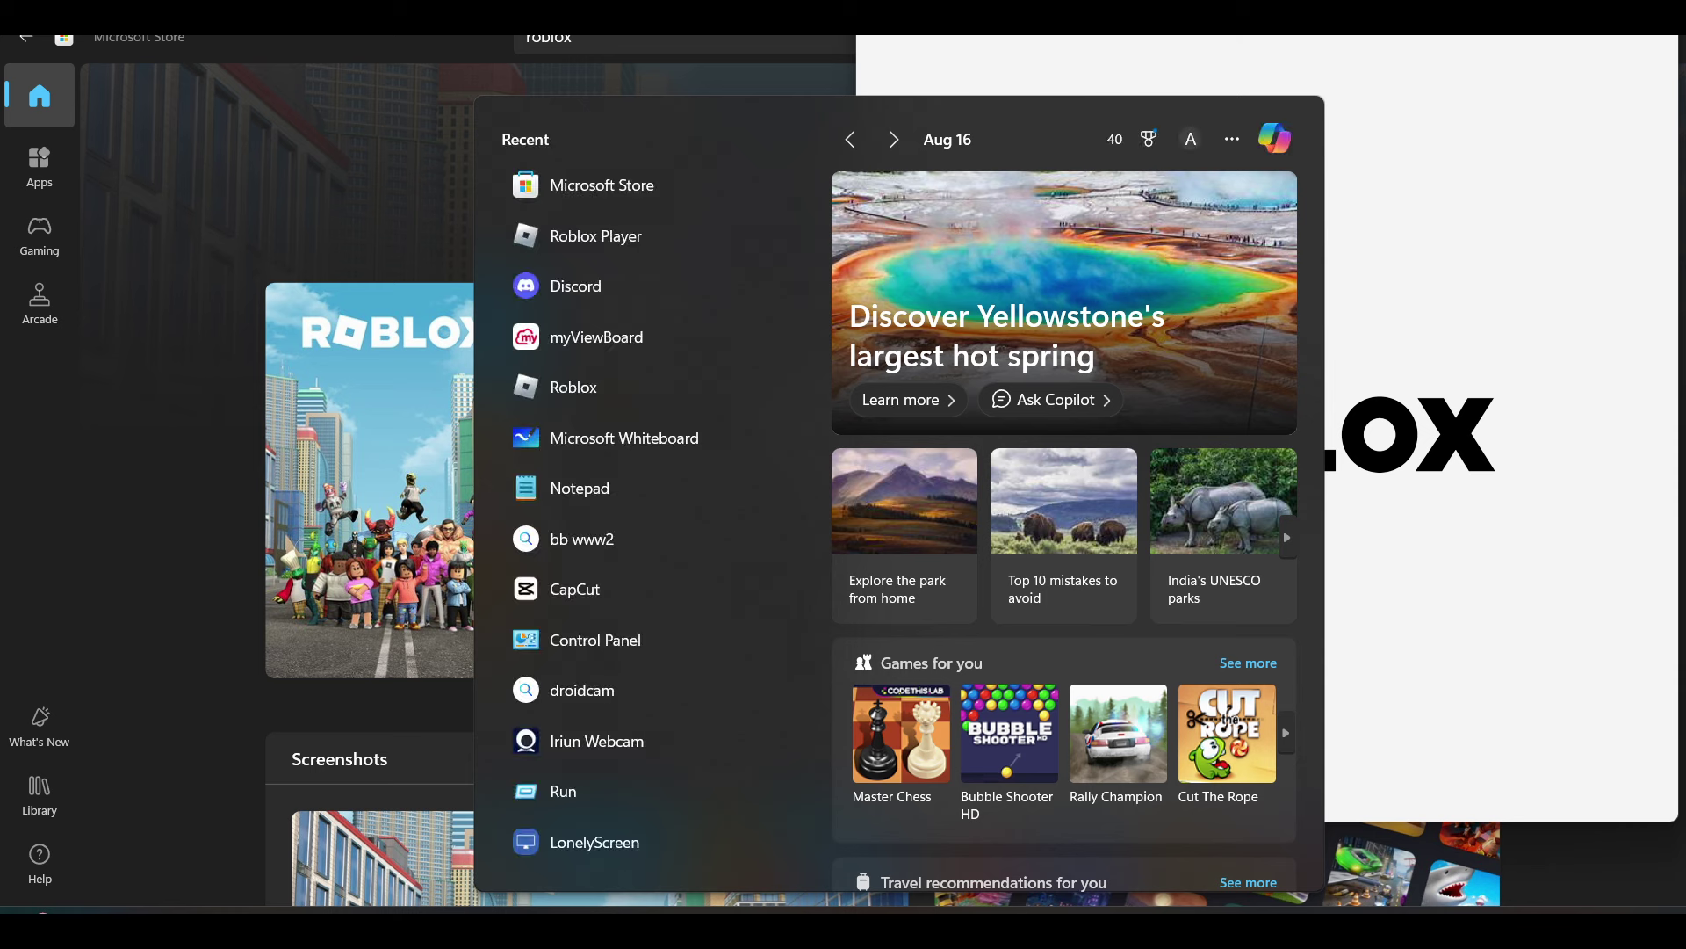
type("roblox")
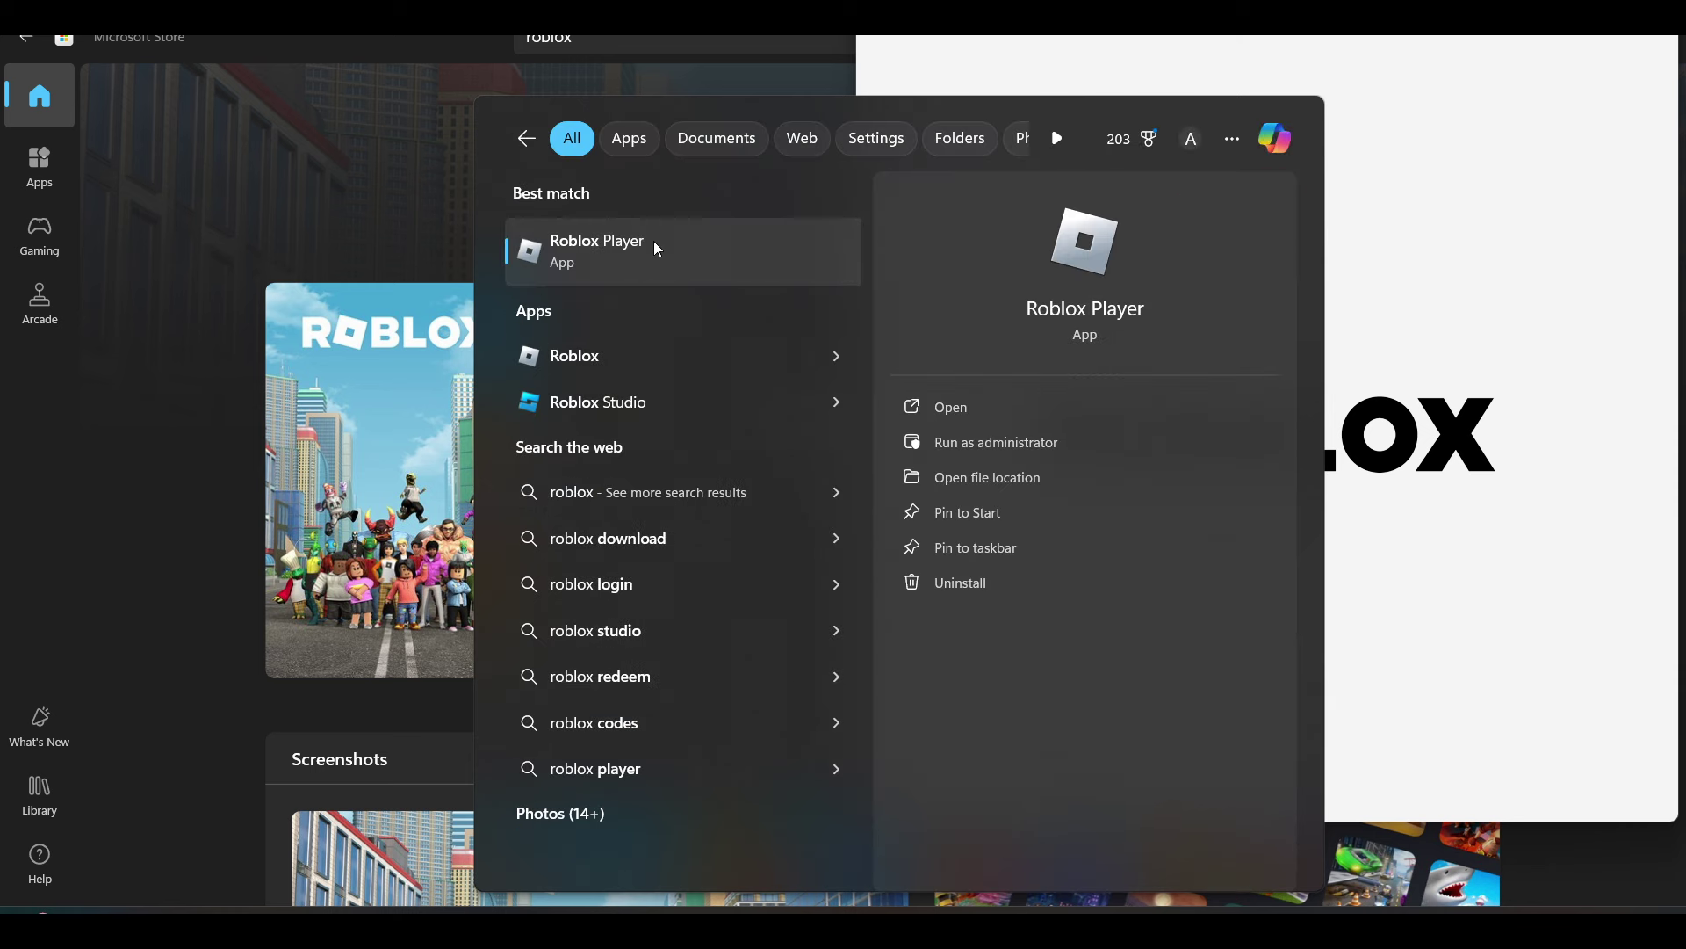
Open Roblox Player and play Slap Battles from the Continue list.
left_click(654, 241)
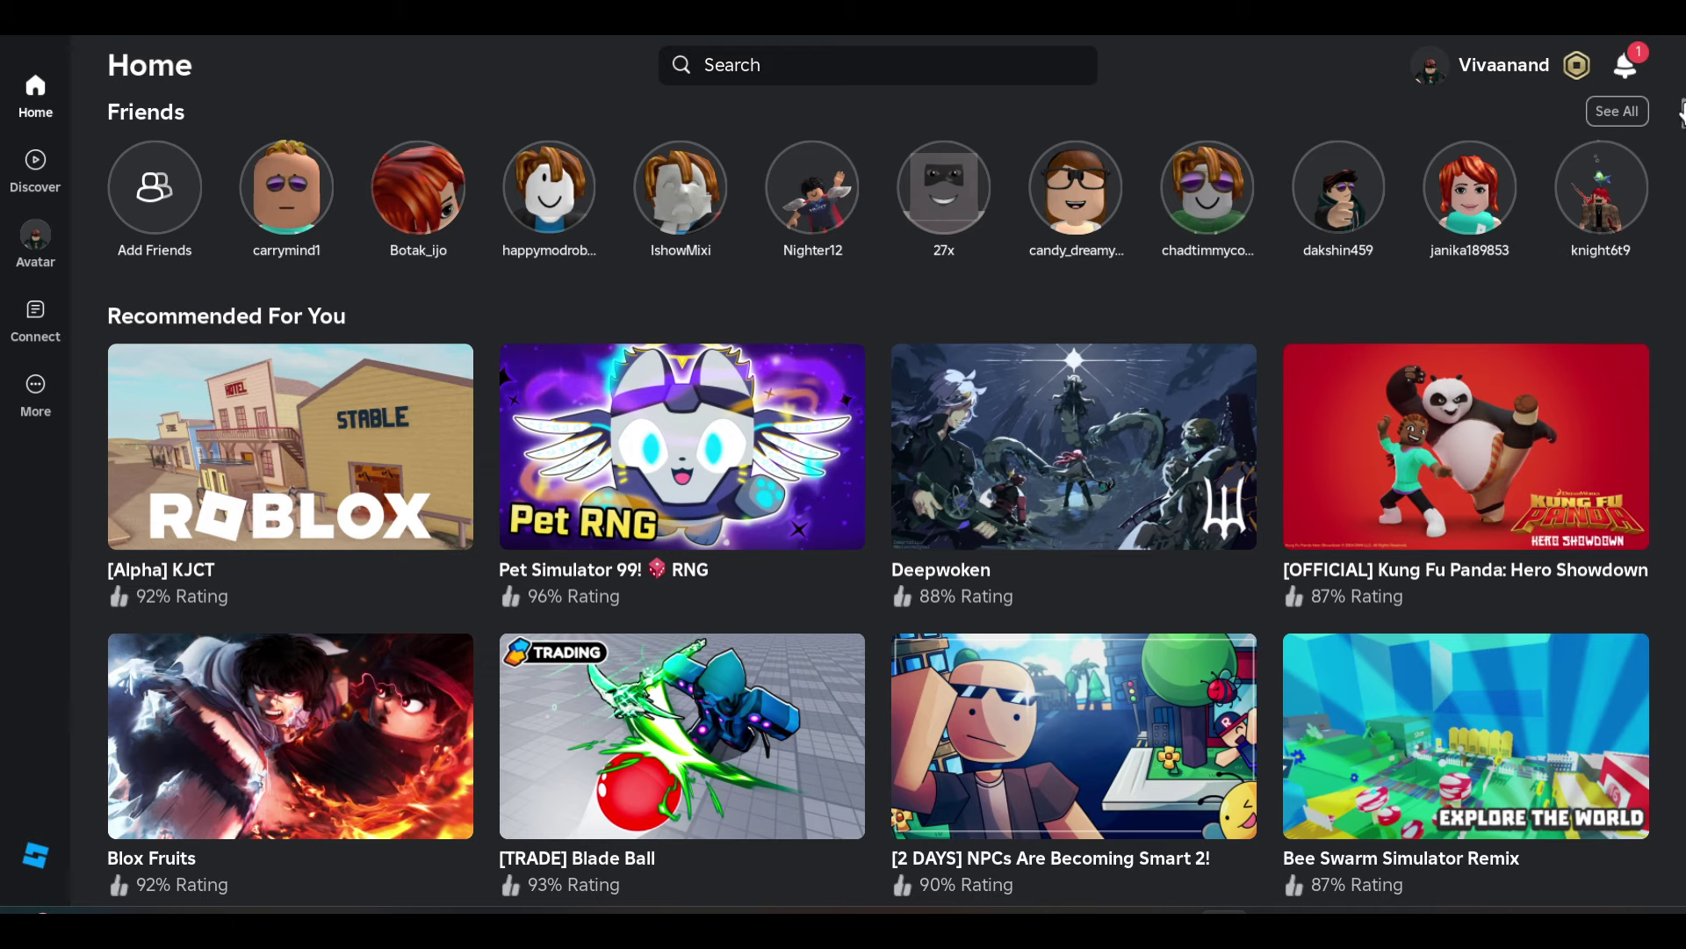
scroll(843, 527, "down", 5)
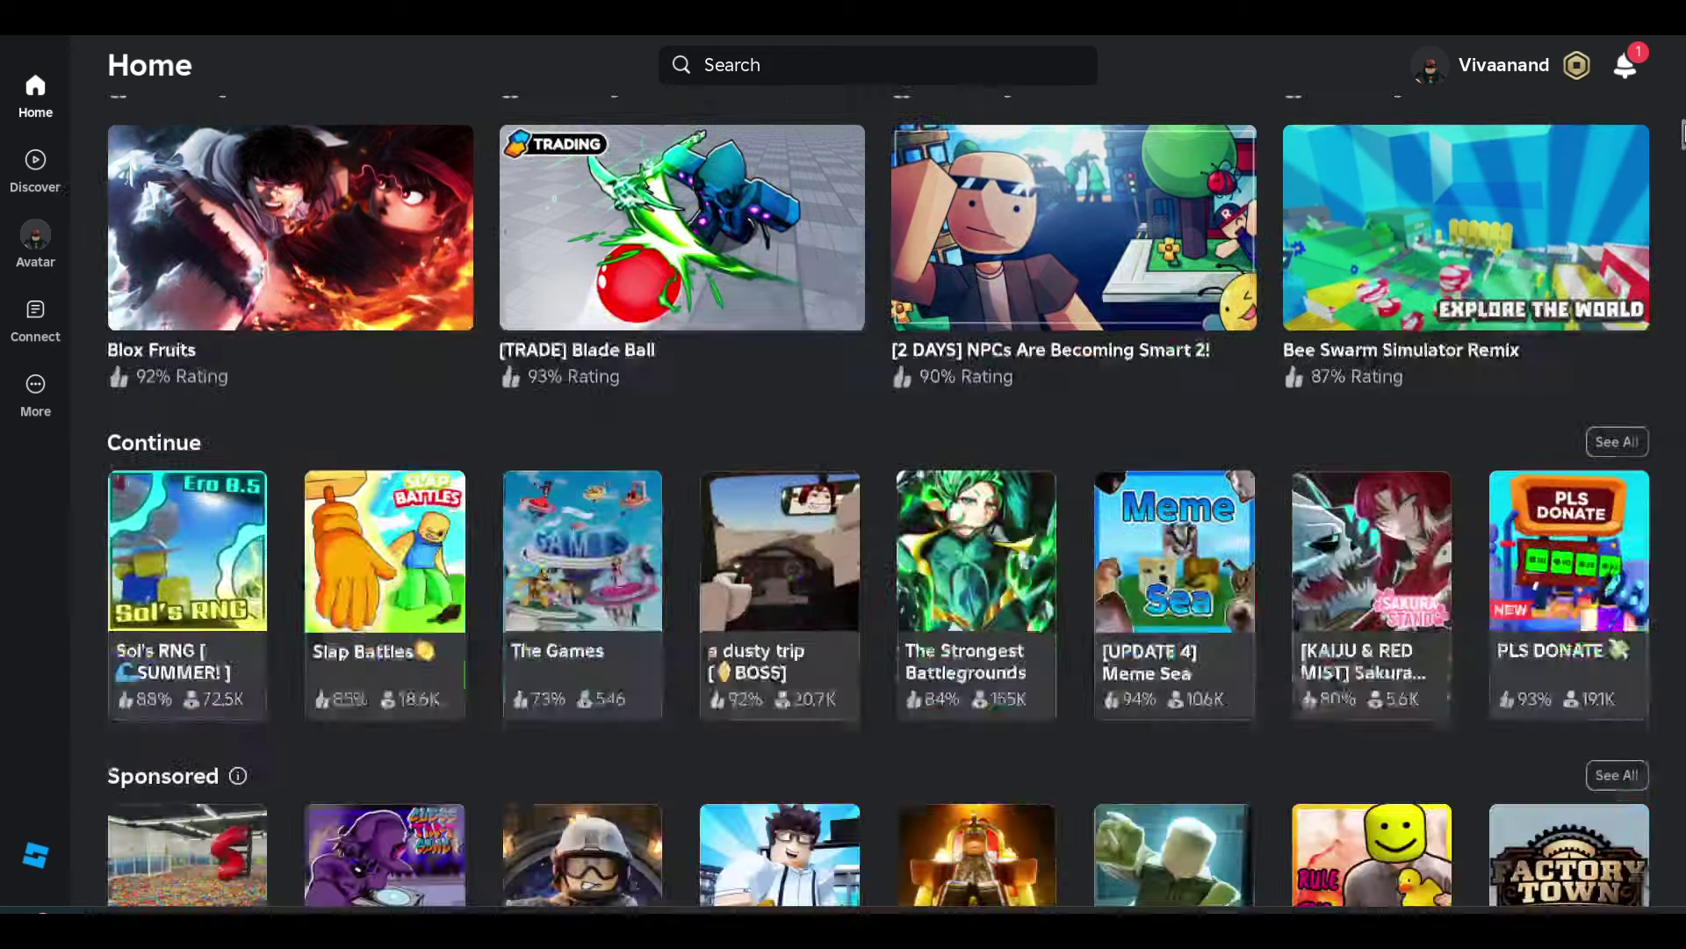
mouse_move(385, 501)
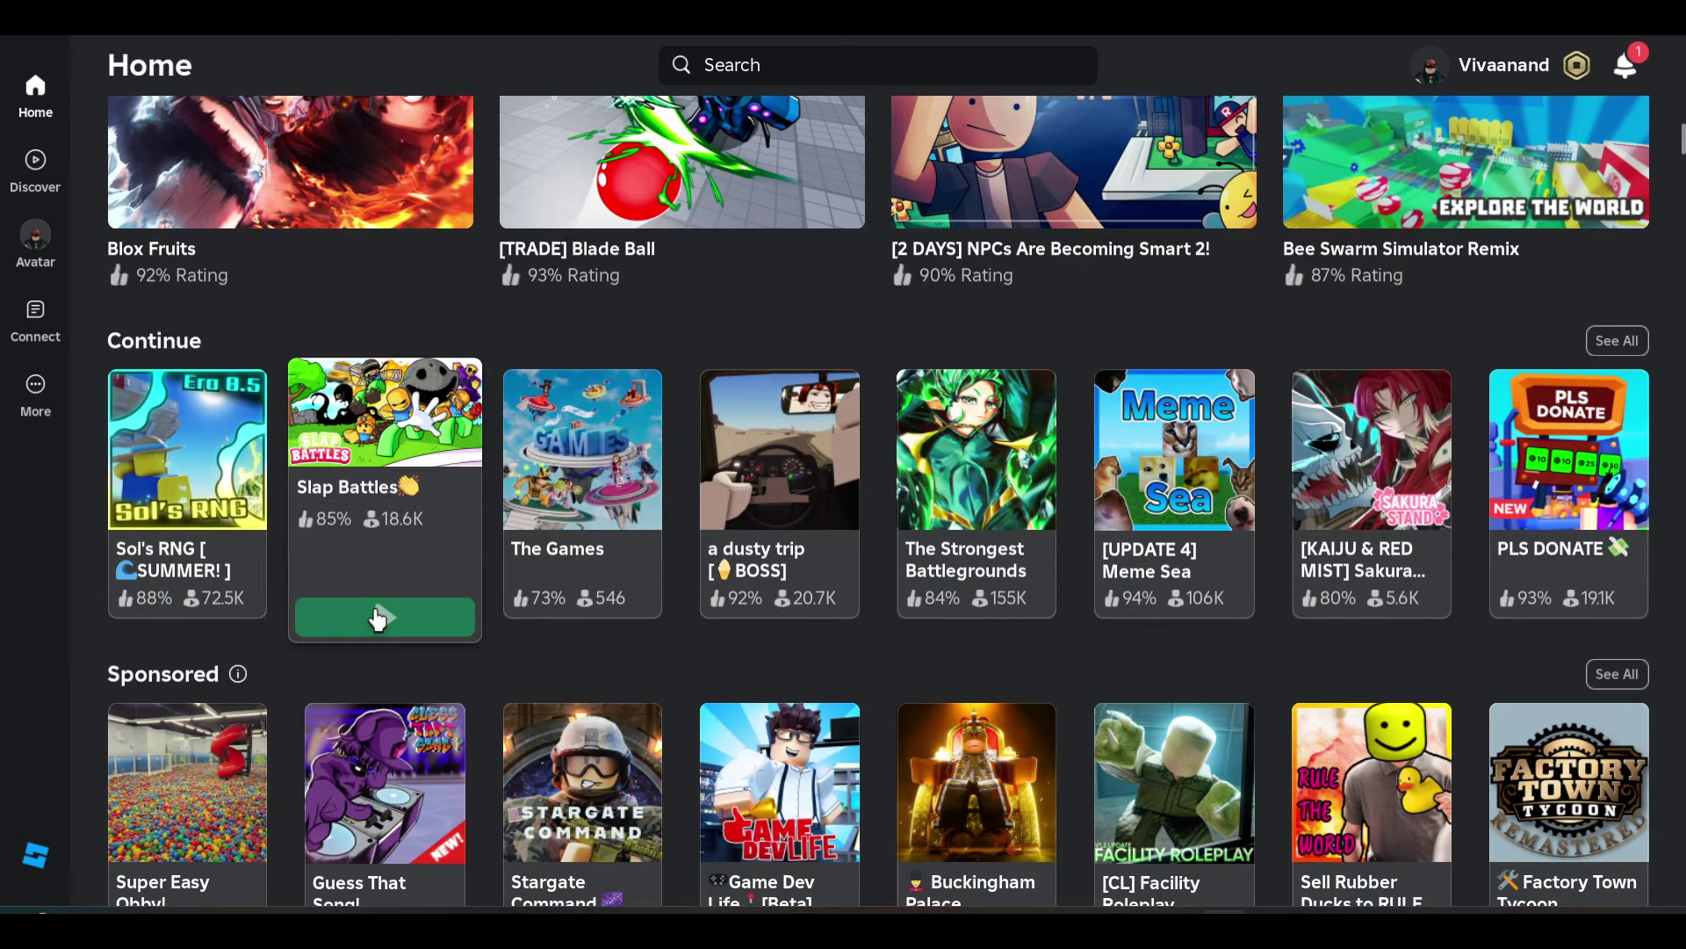
left_click(379, 620)
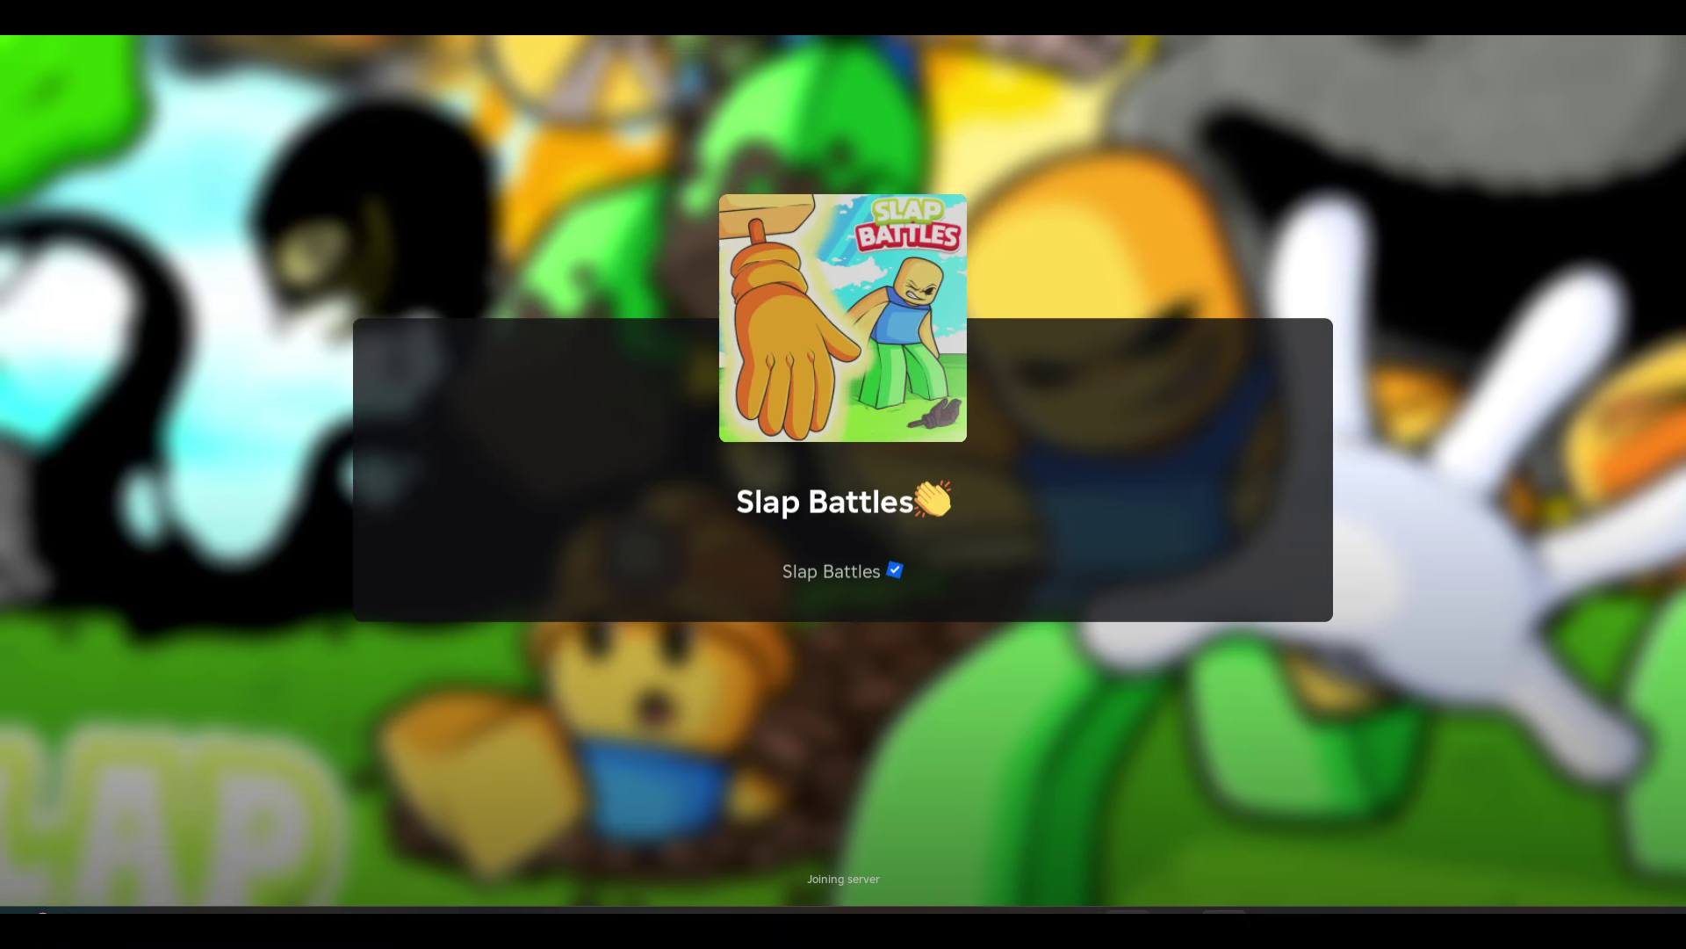
mouse_move(739, 916)
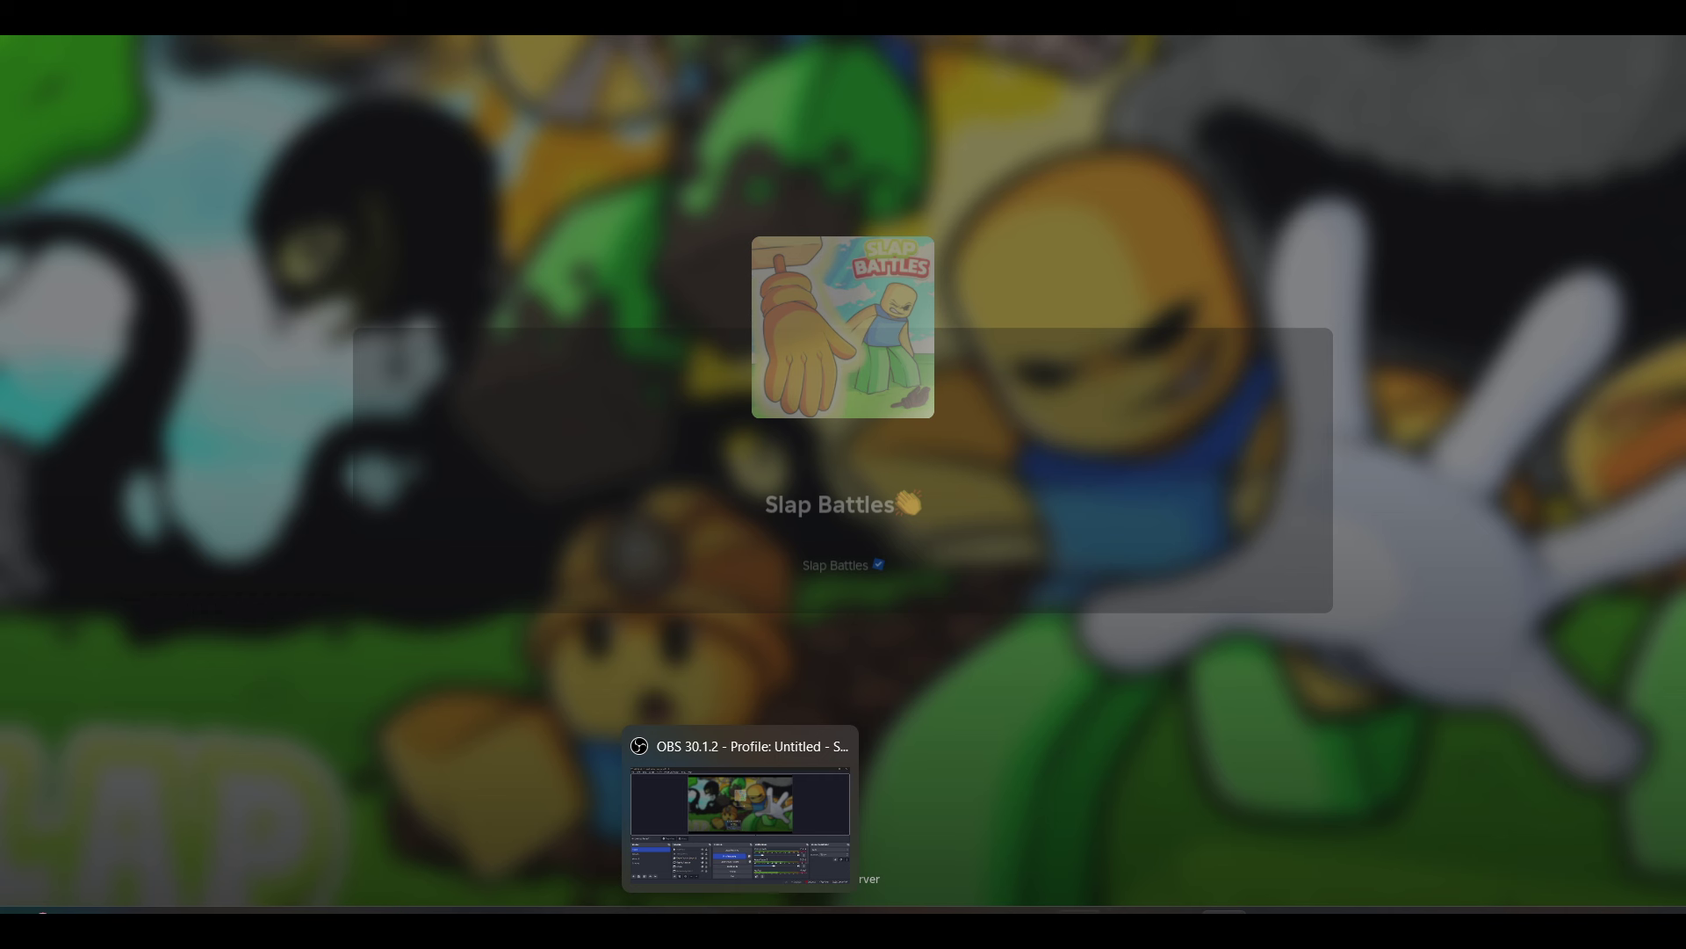
Maximize the second Roblox window and open the friend's Slap Battles join popup.
left_click(1173, 921)
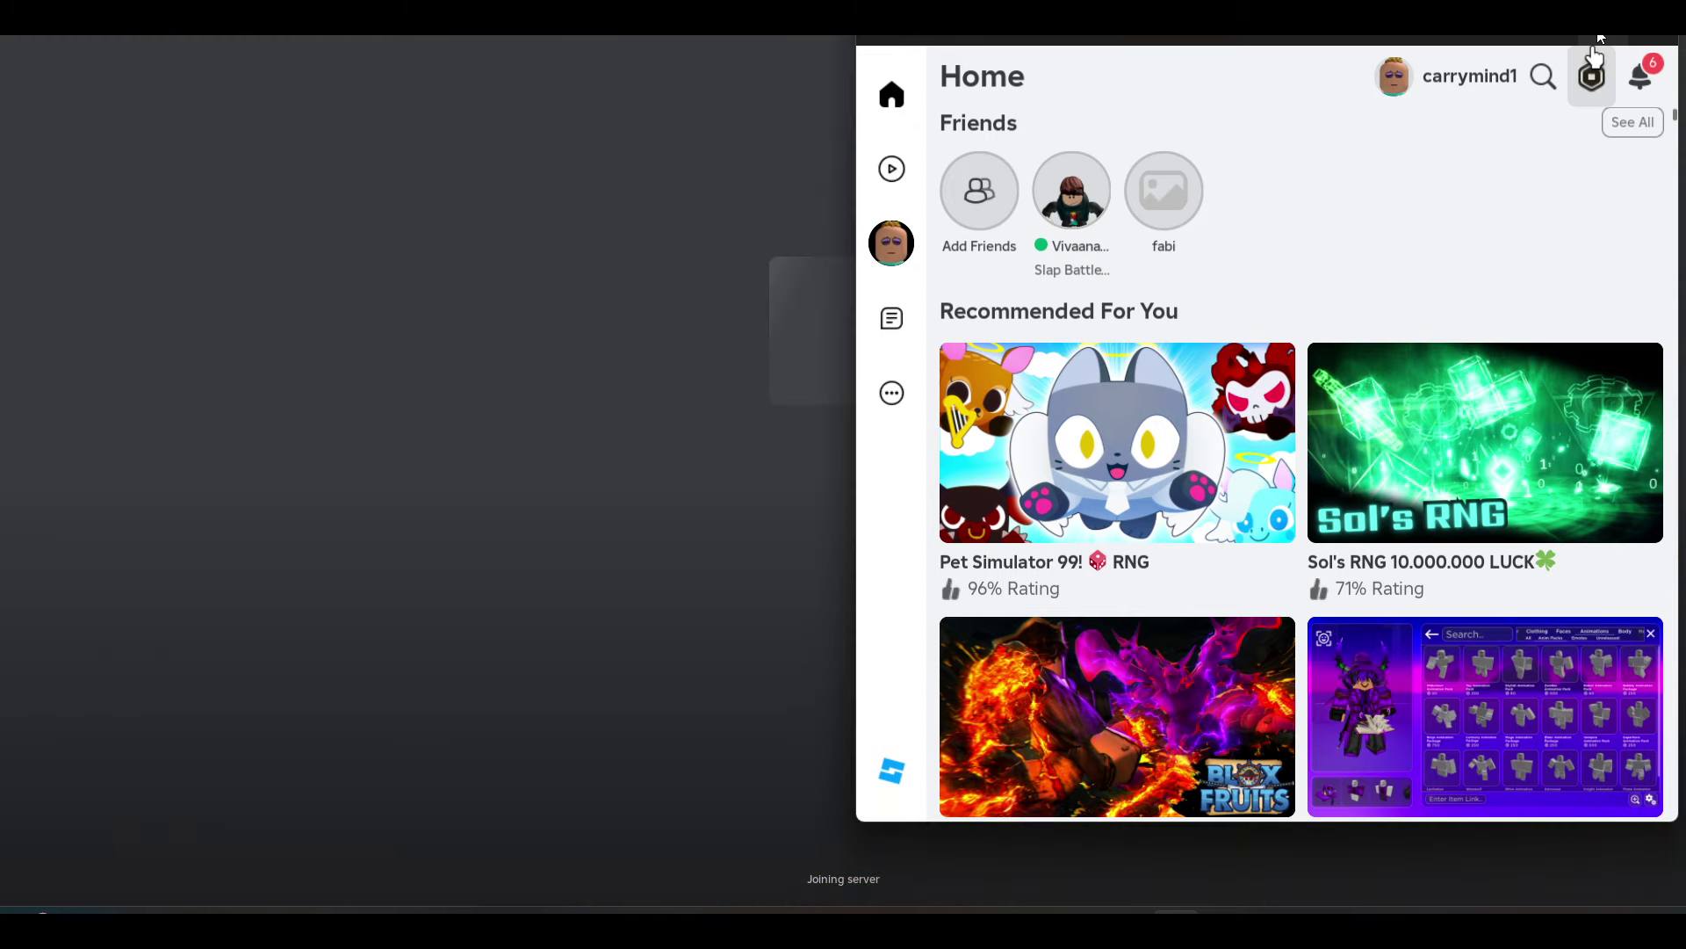
double_click(1594, 53)
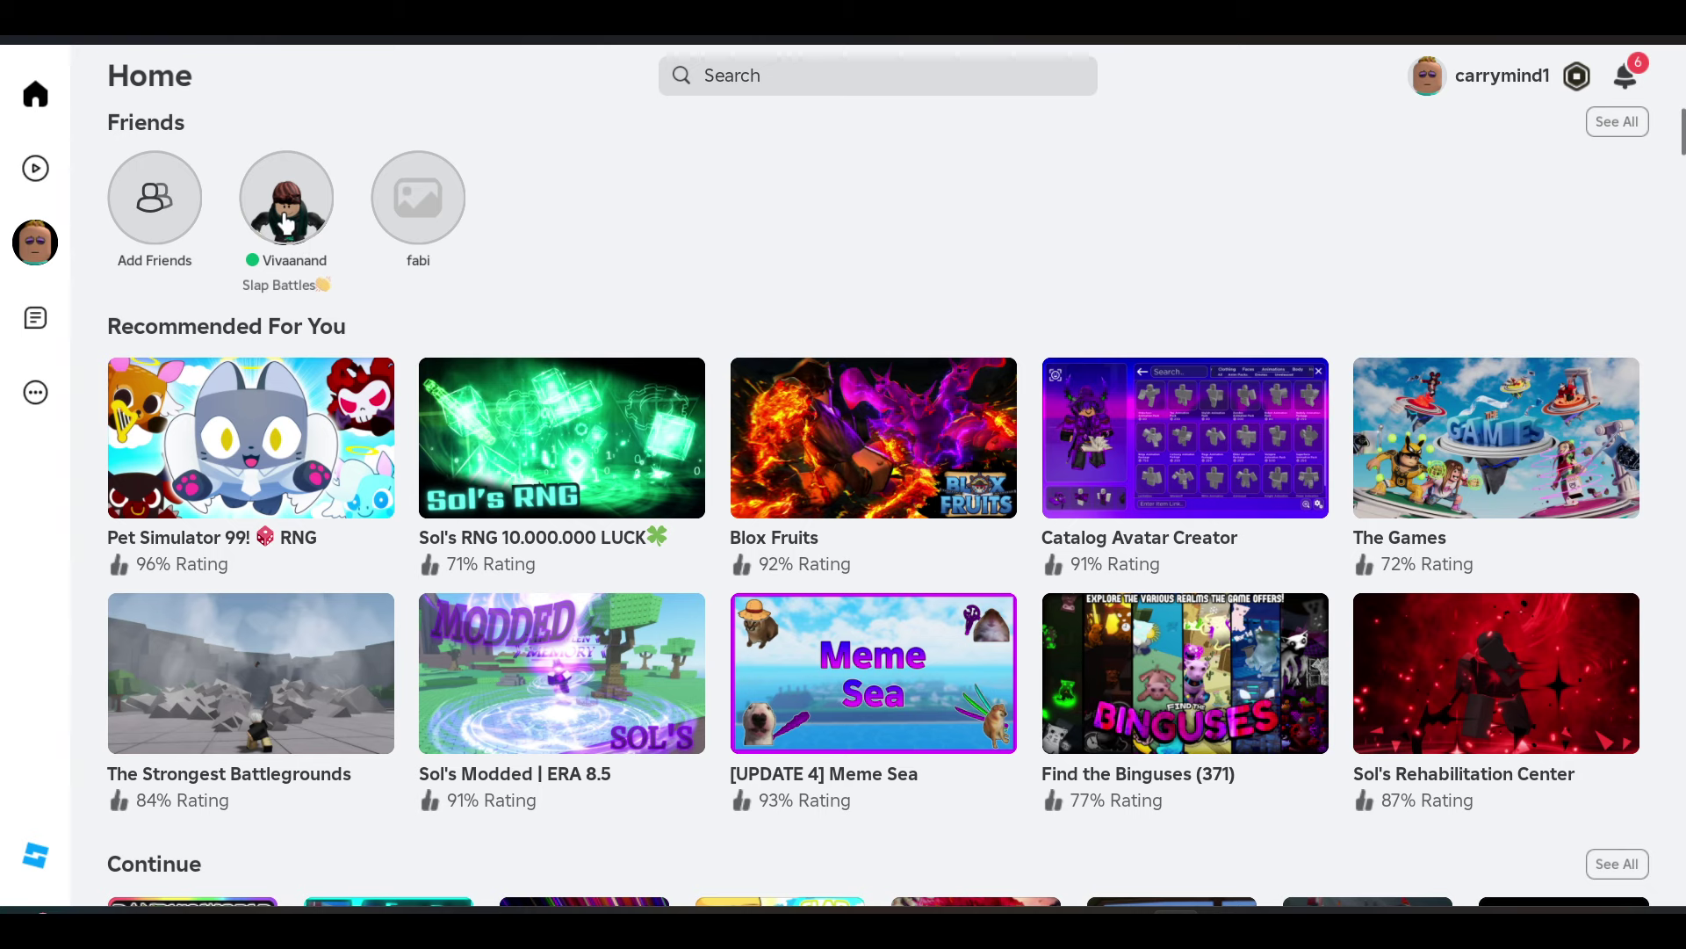
left_click(286, 223)
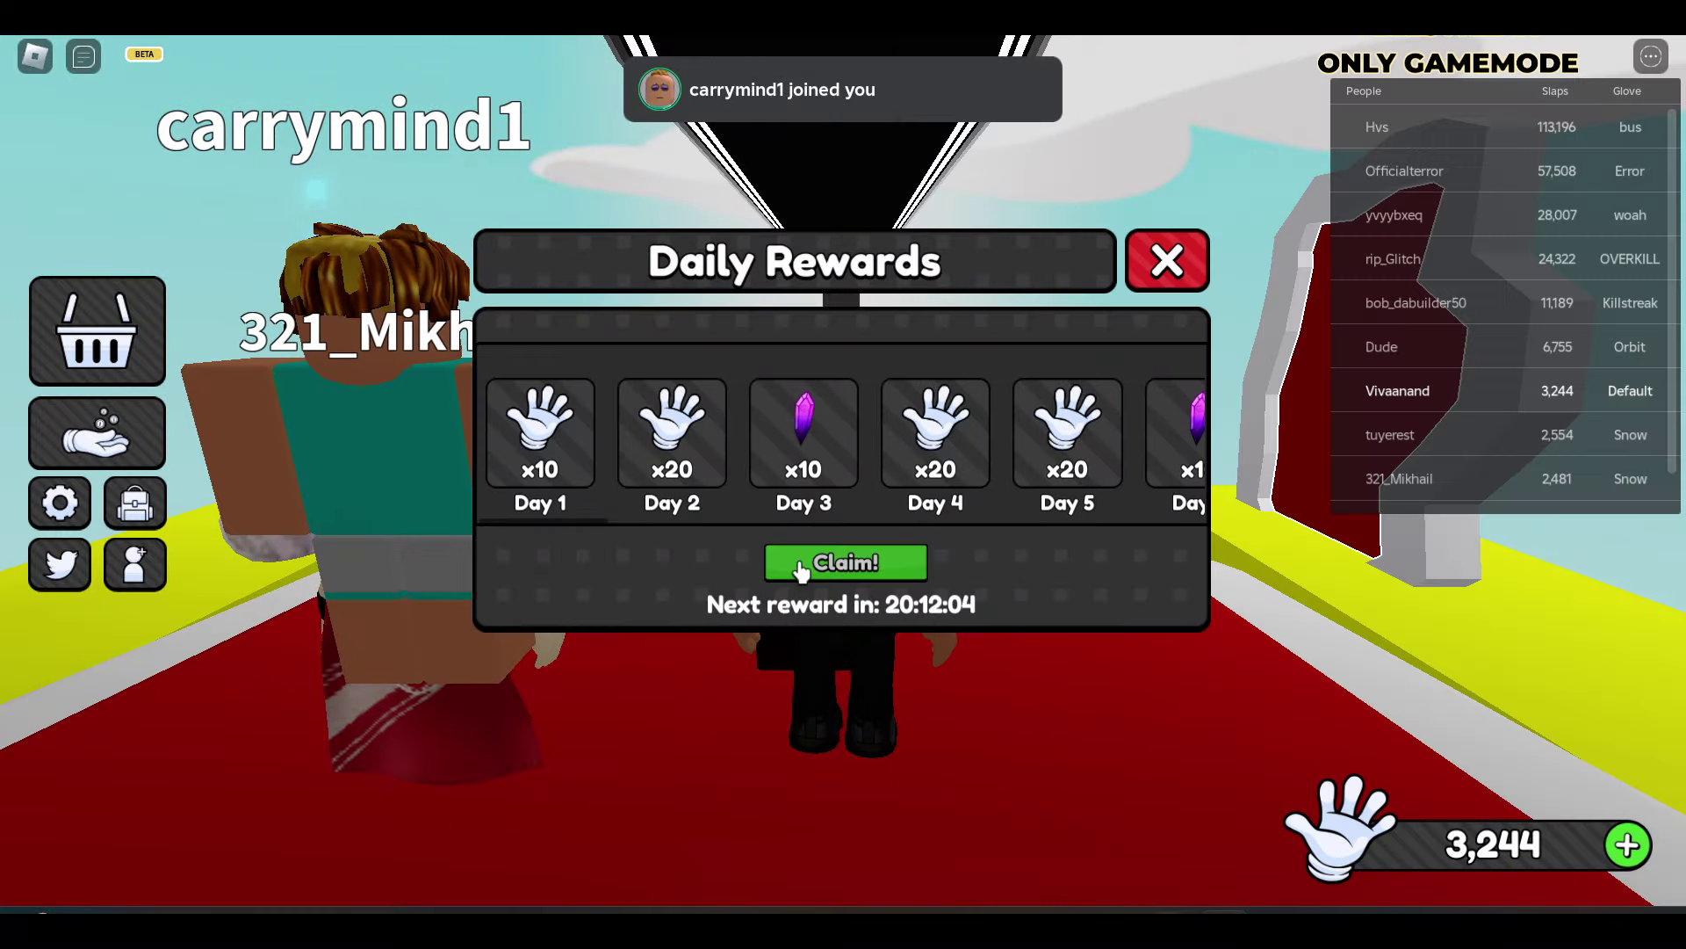
Claim the daily glove reward, close the panel, and face the glove corridor.
left_click(828, 565)
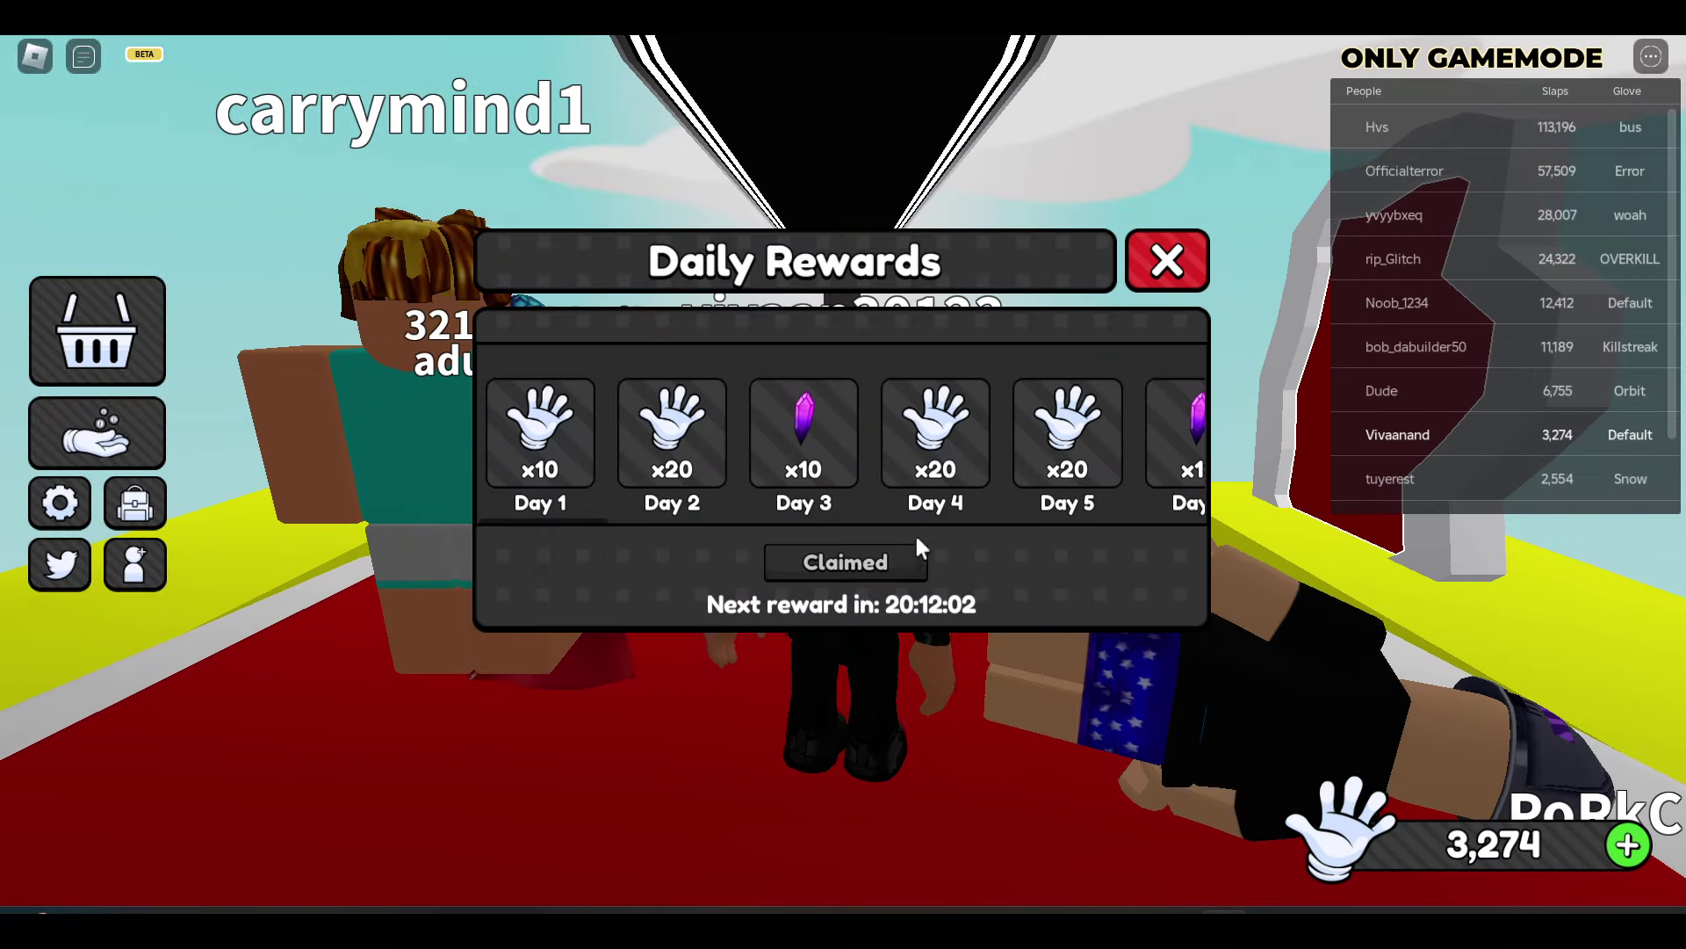
left_click(1167, 261)
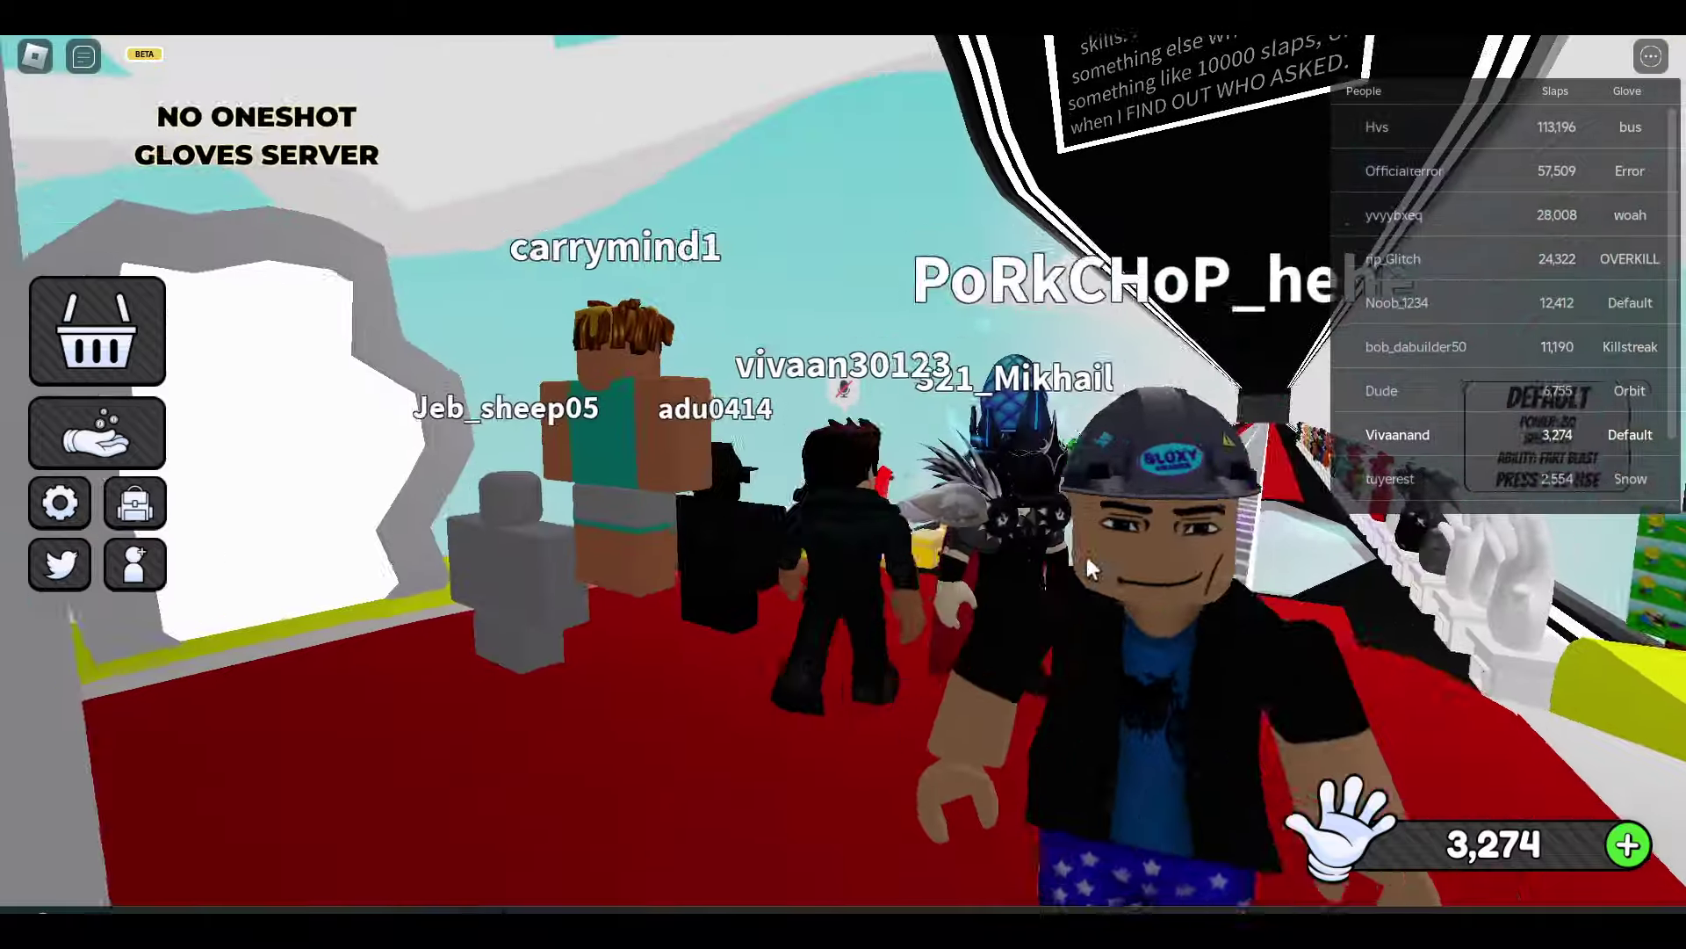
key("w")
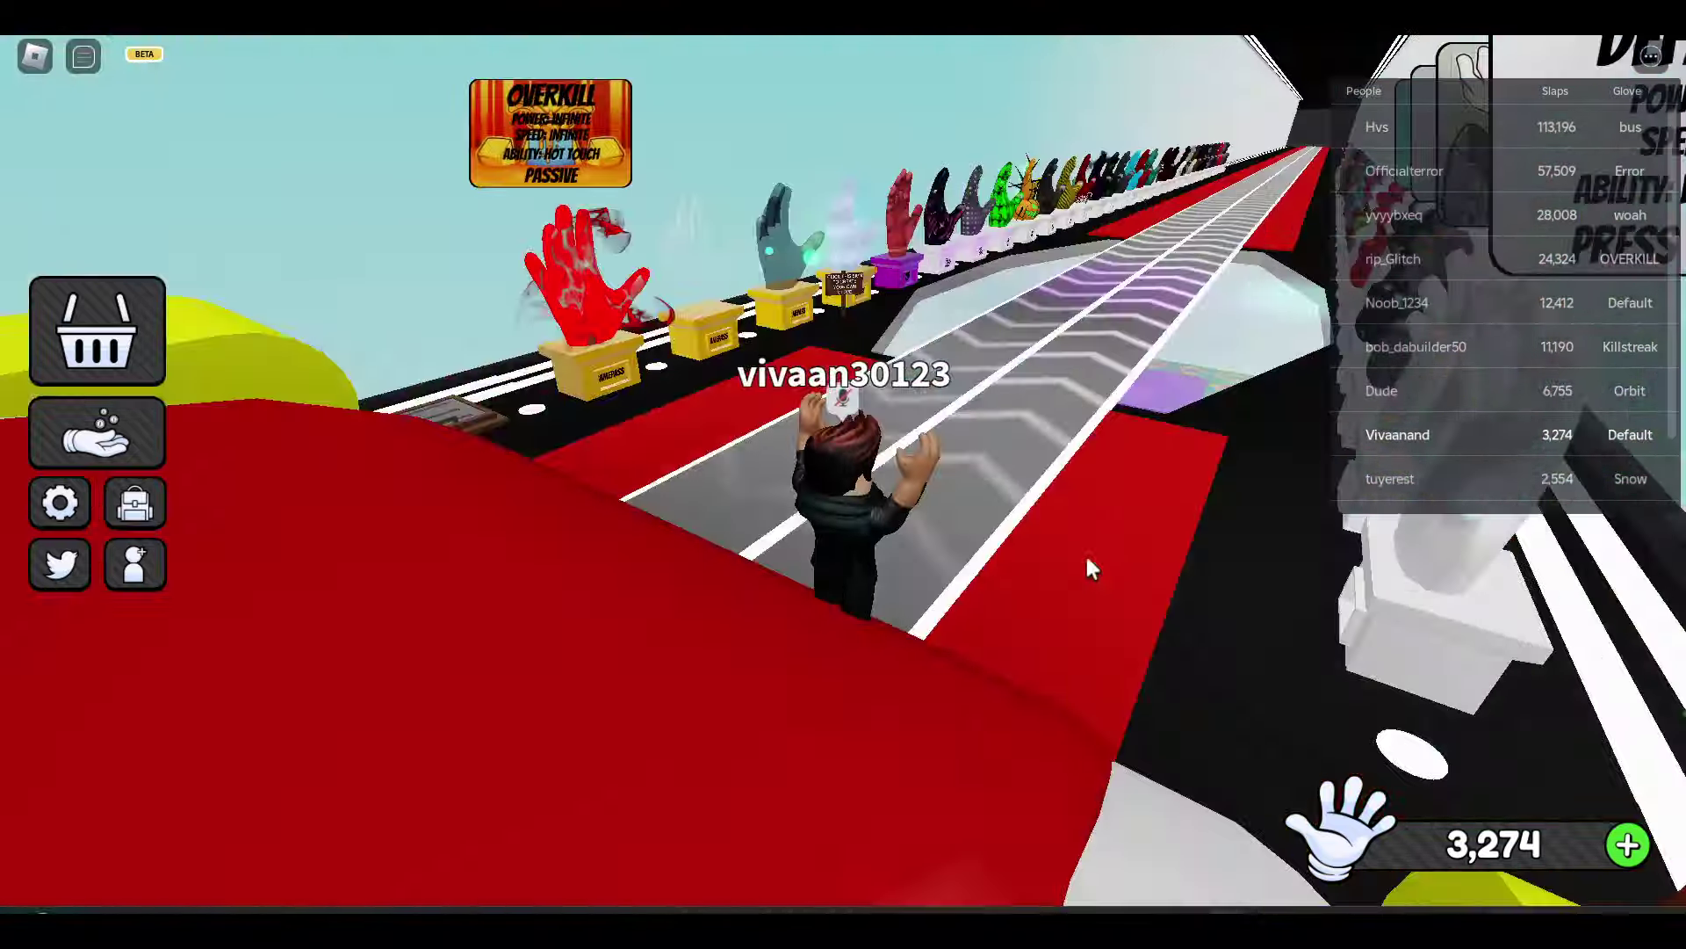
scroll(1673, 436, "down", 2)
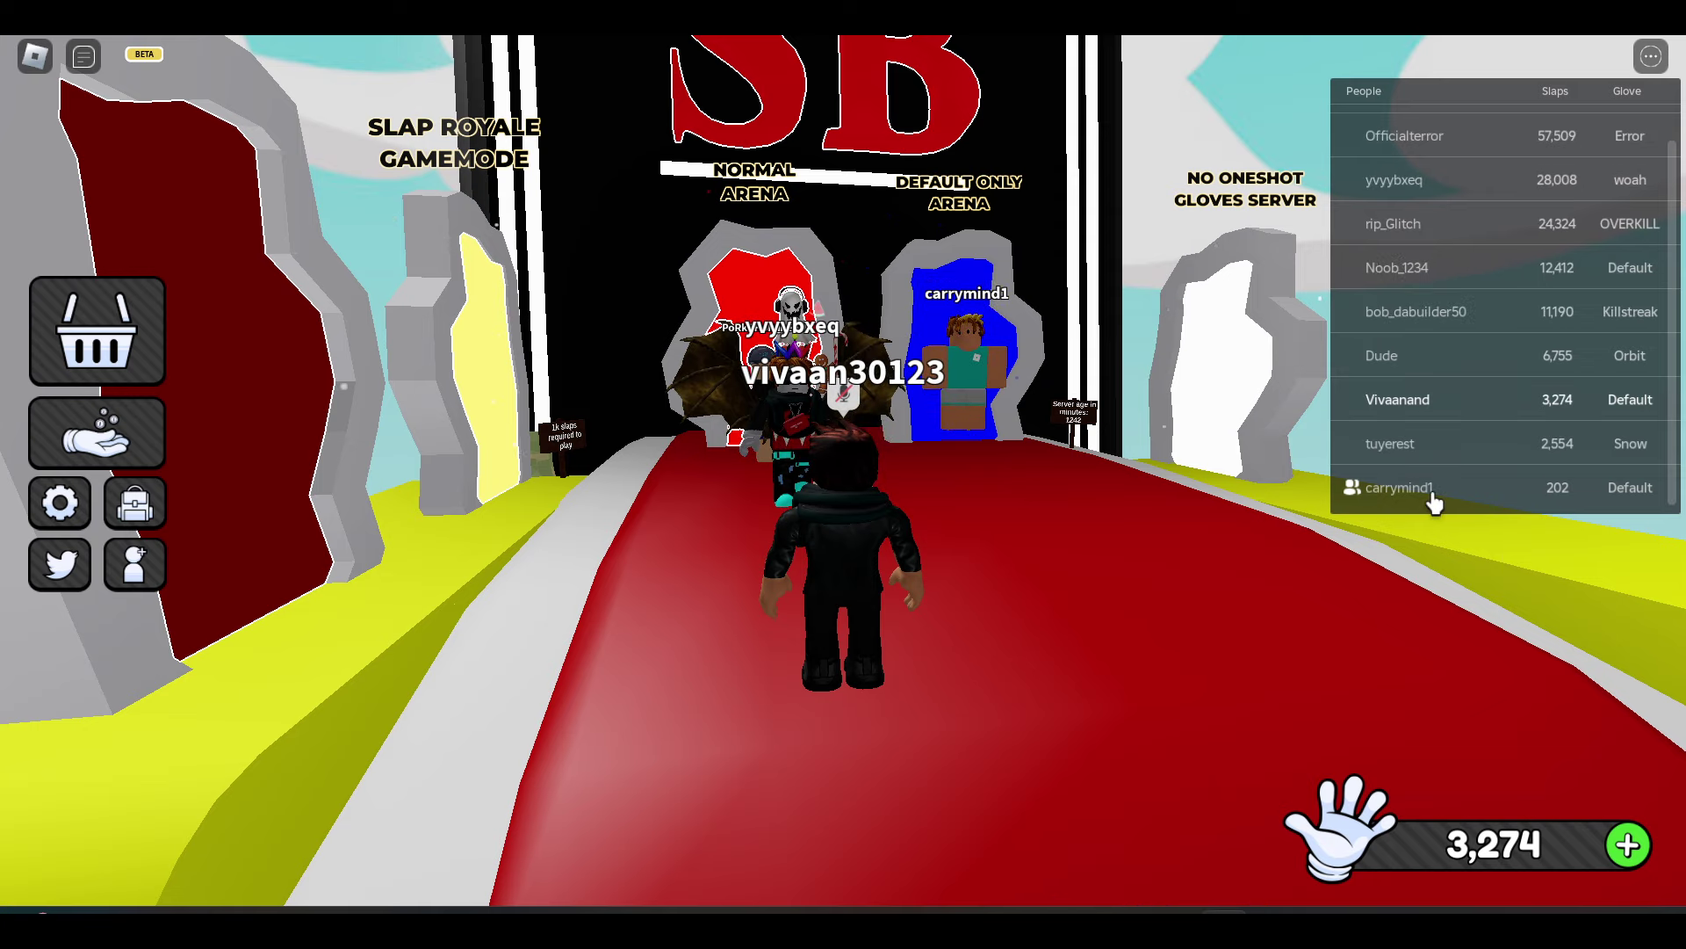
key("Right")
key("Right")
key("Right")
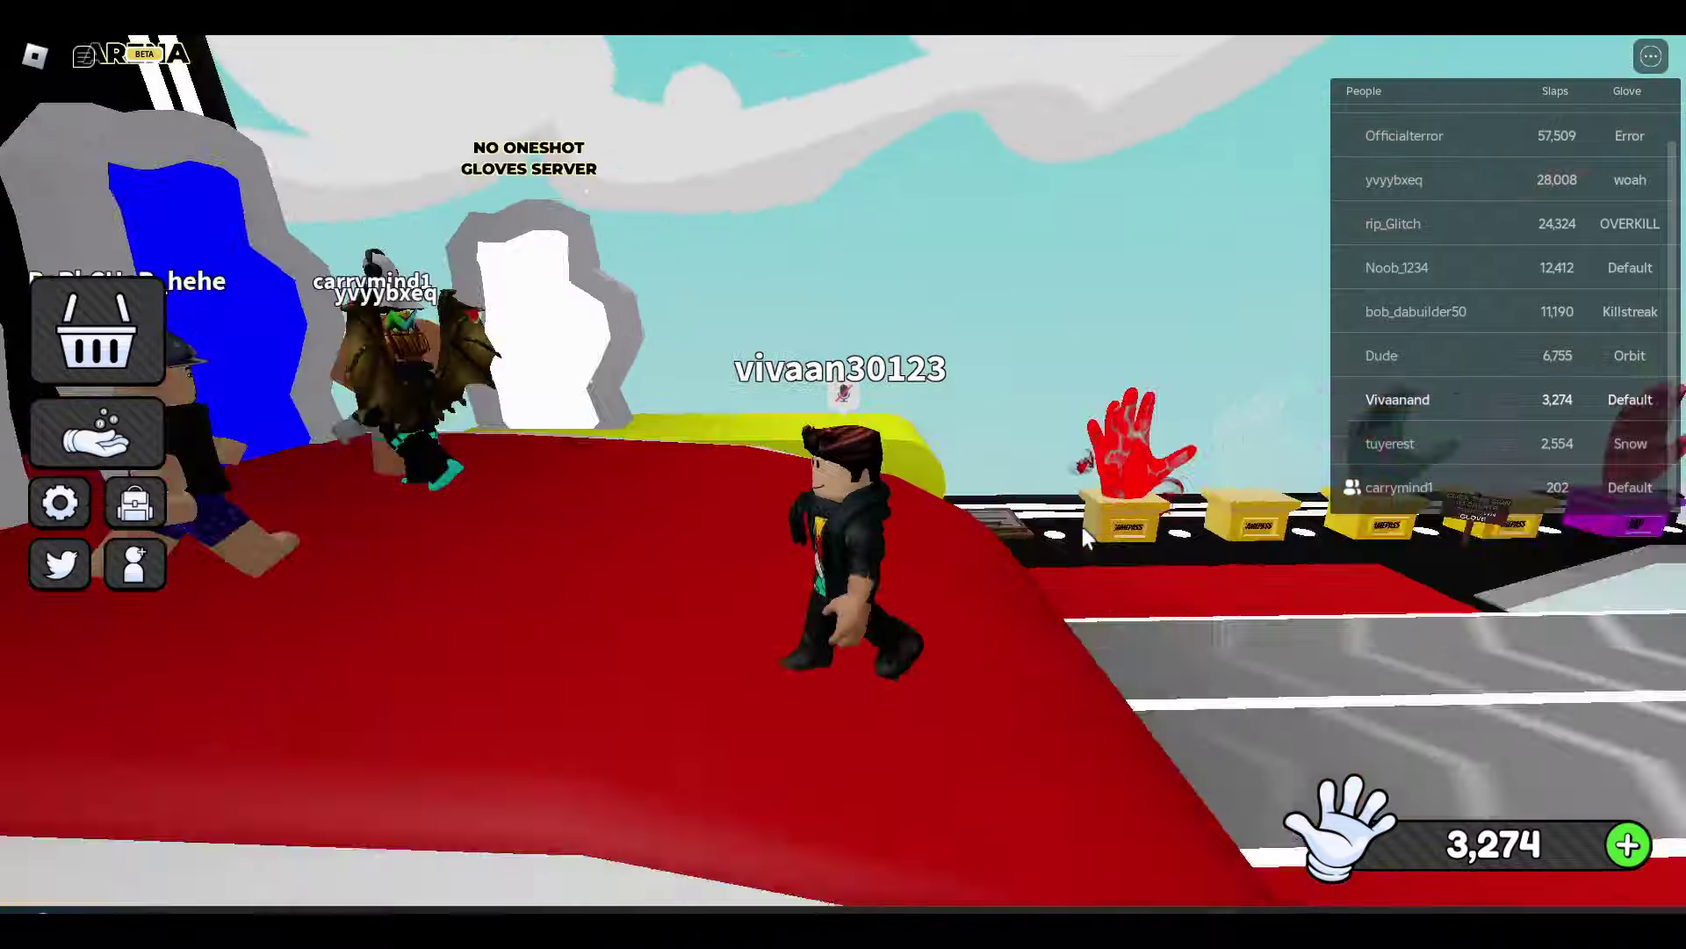
key("Right")
key("Right")
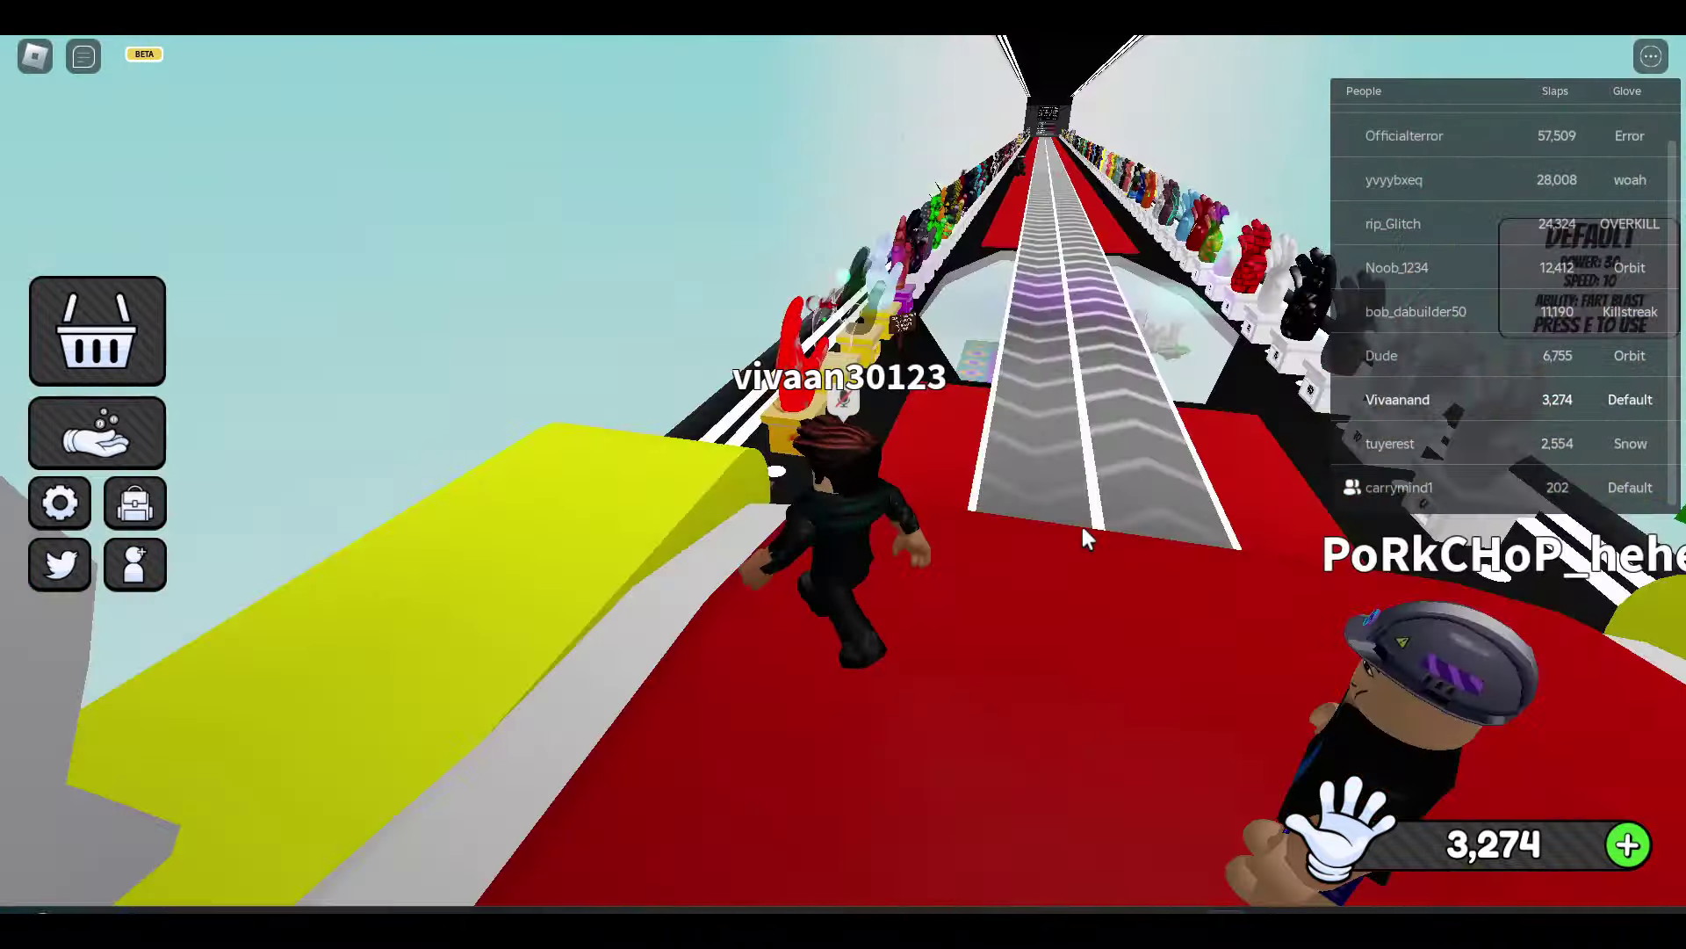
Walk the avatar down the glove corridor toward the teal glove stand.
key("w")
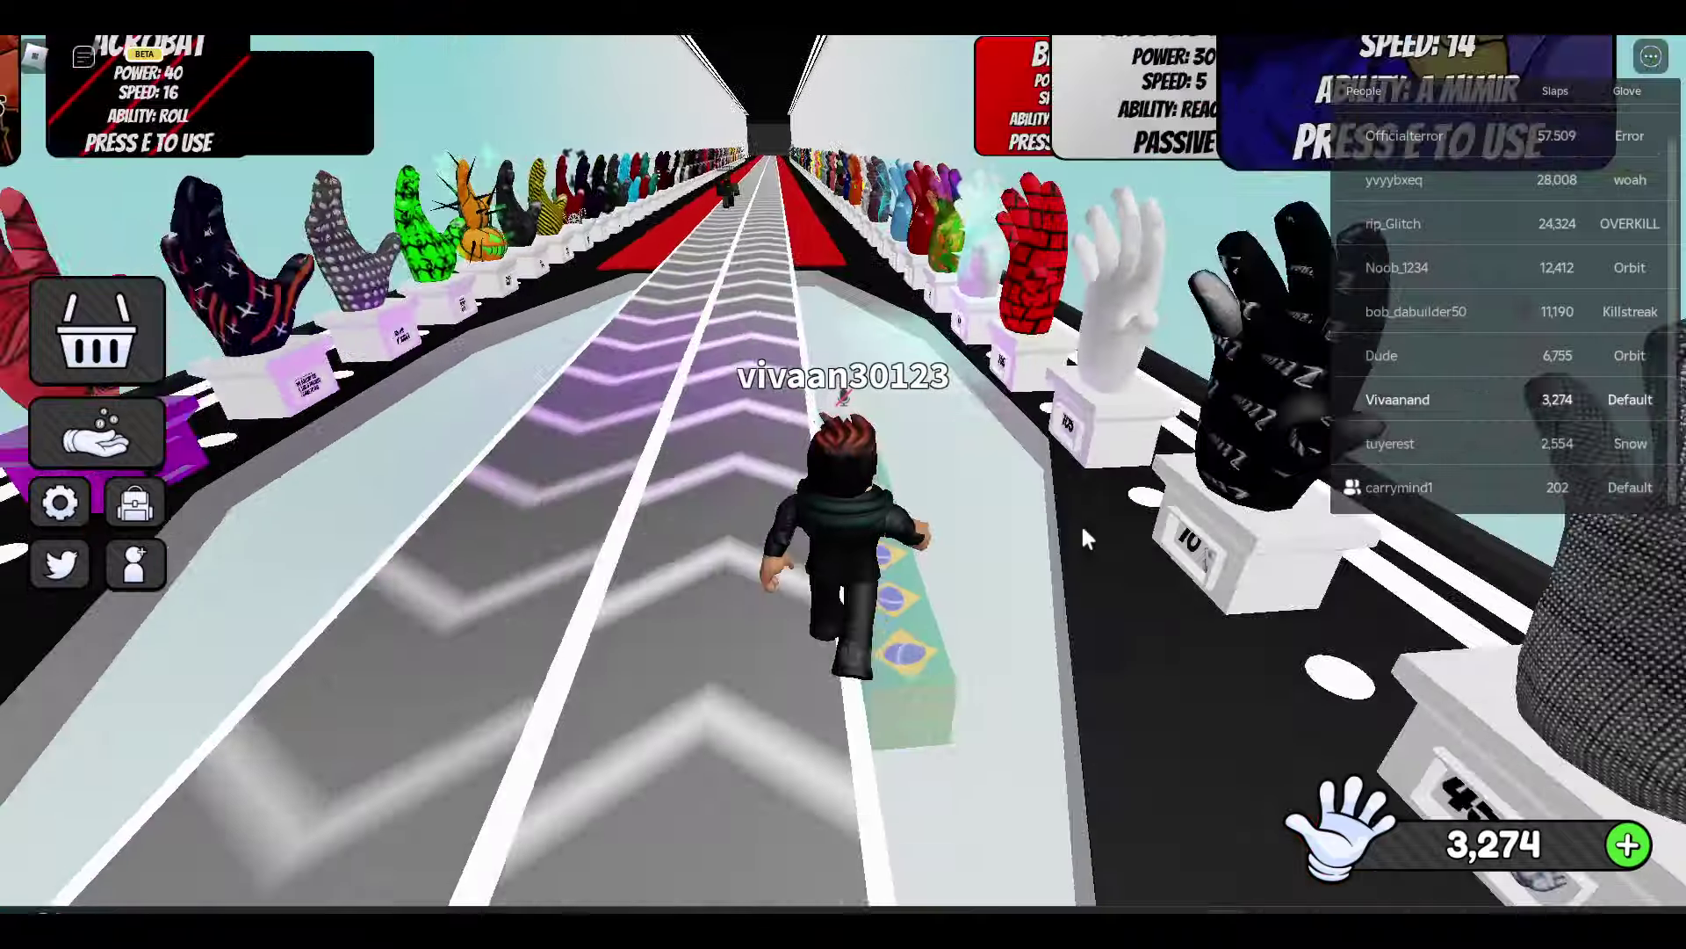
key("w")
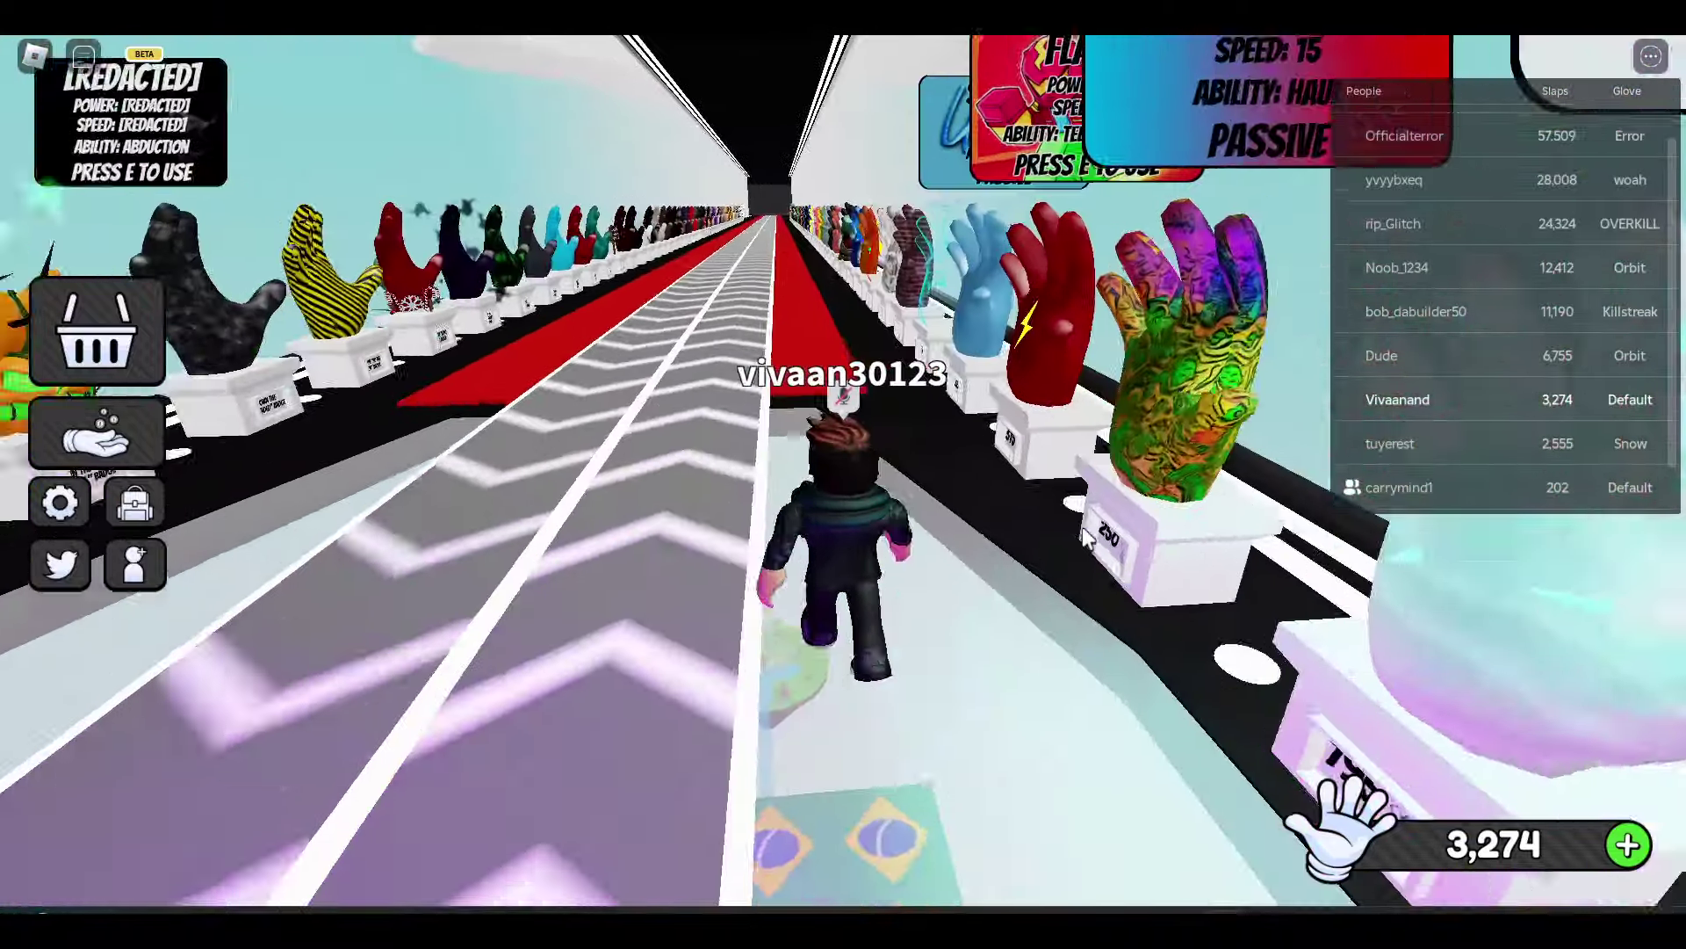
key("w")
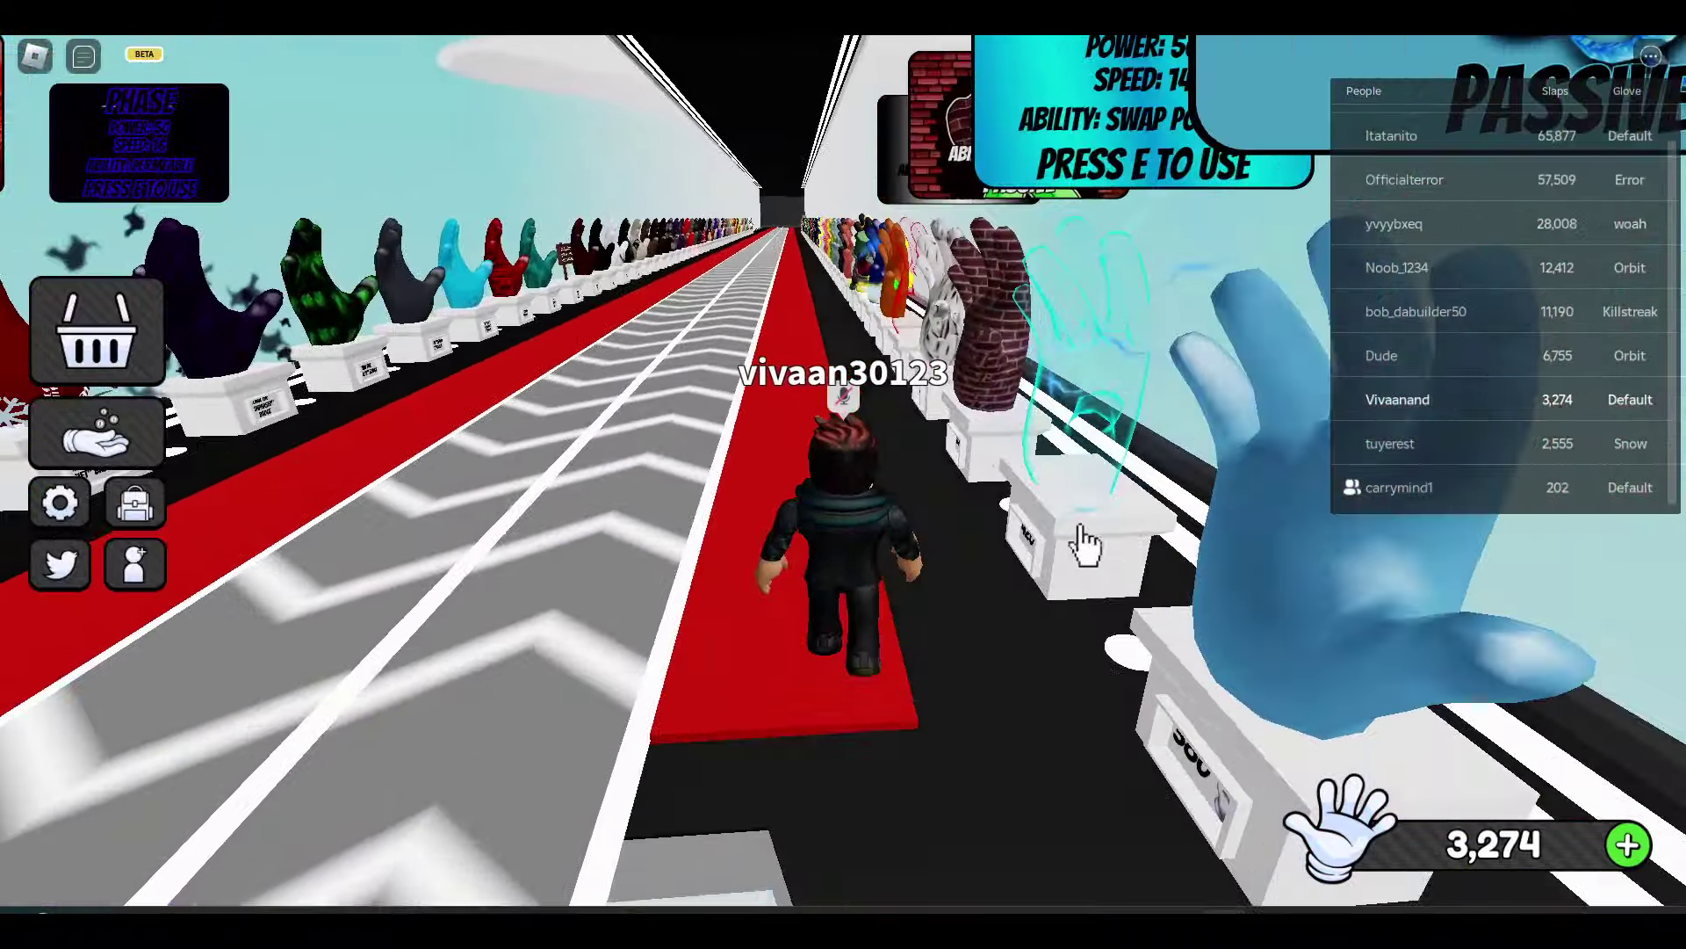
key("w")
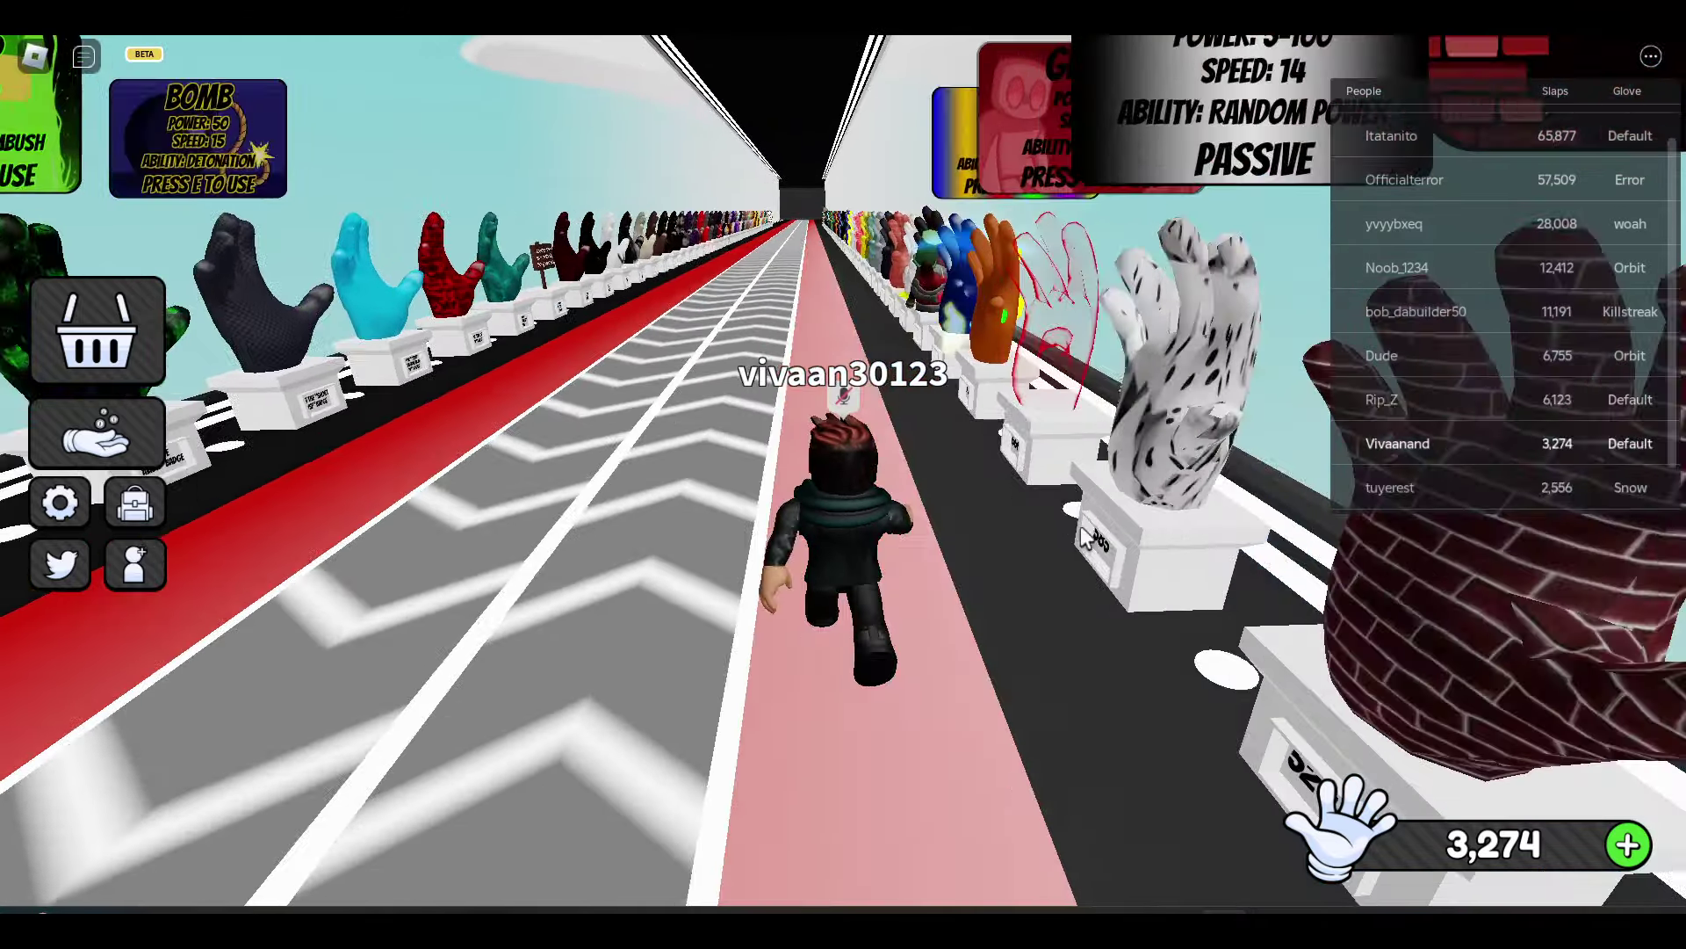
key("w")
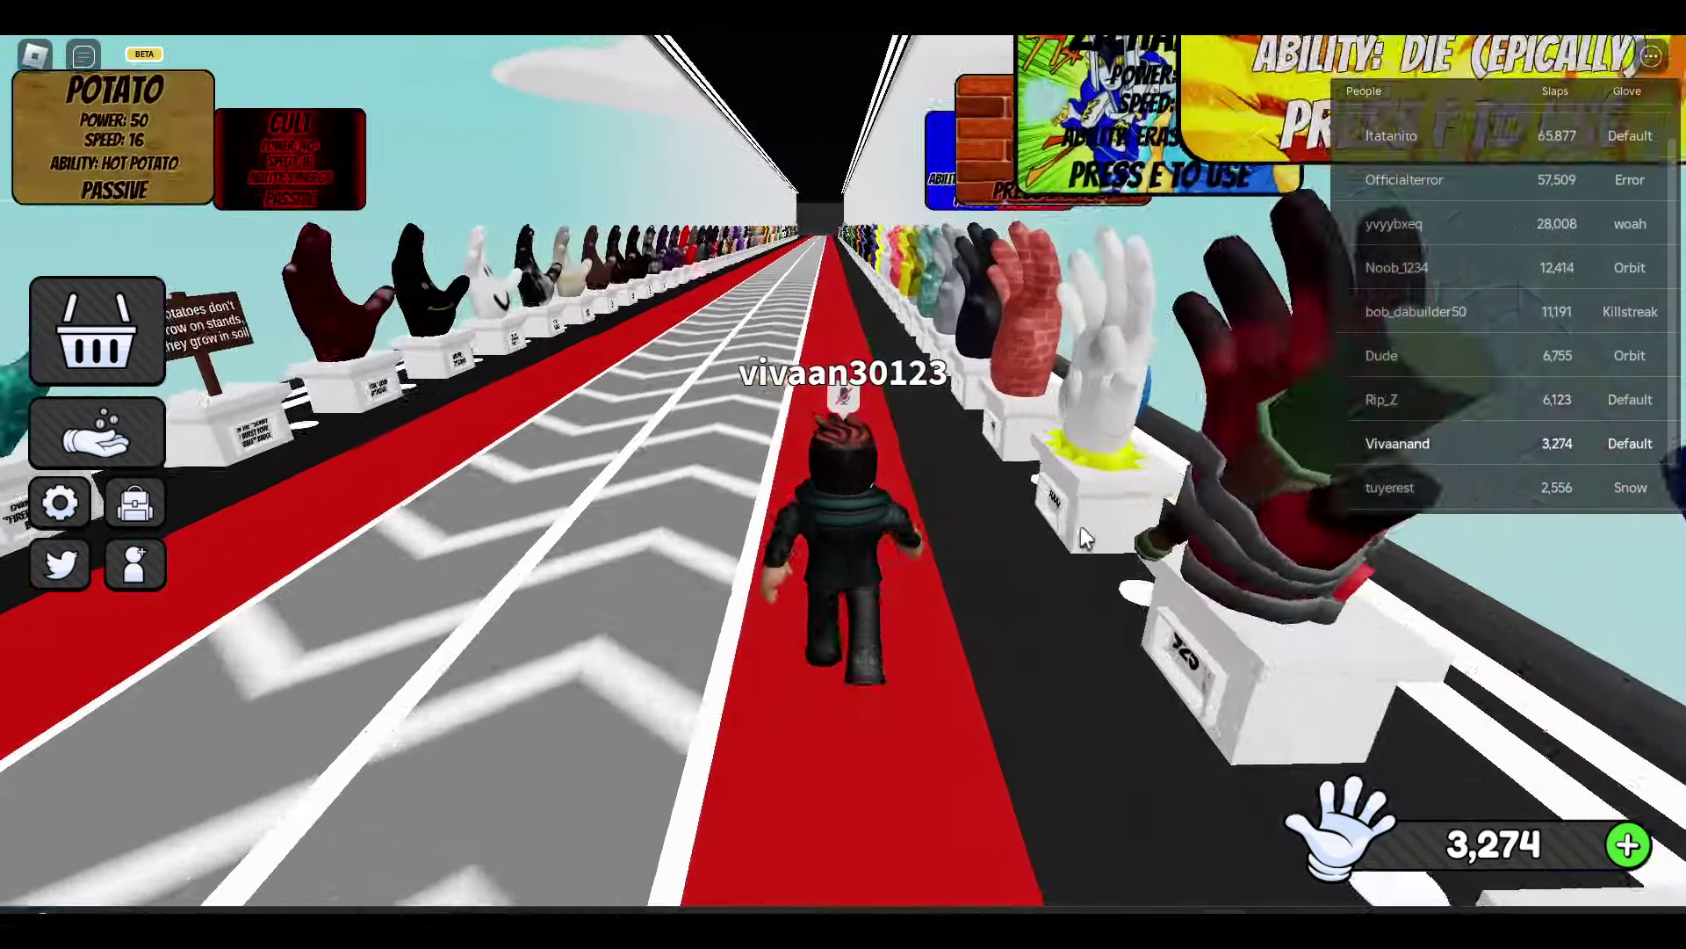
key("w")
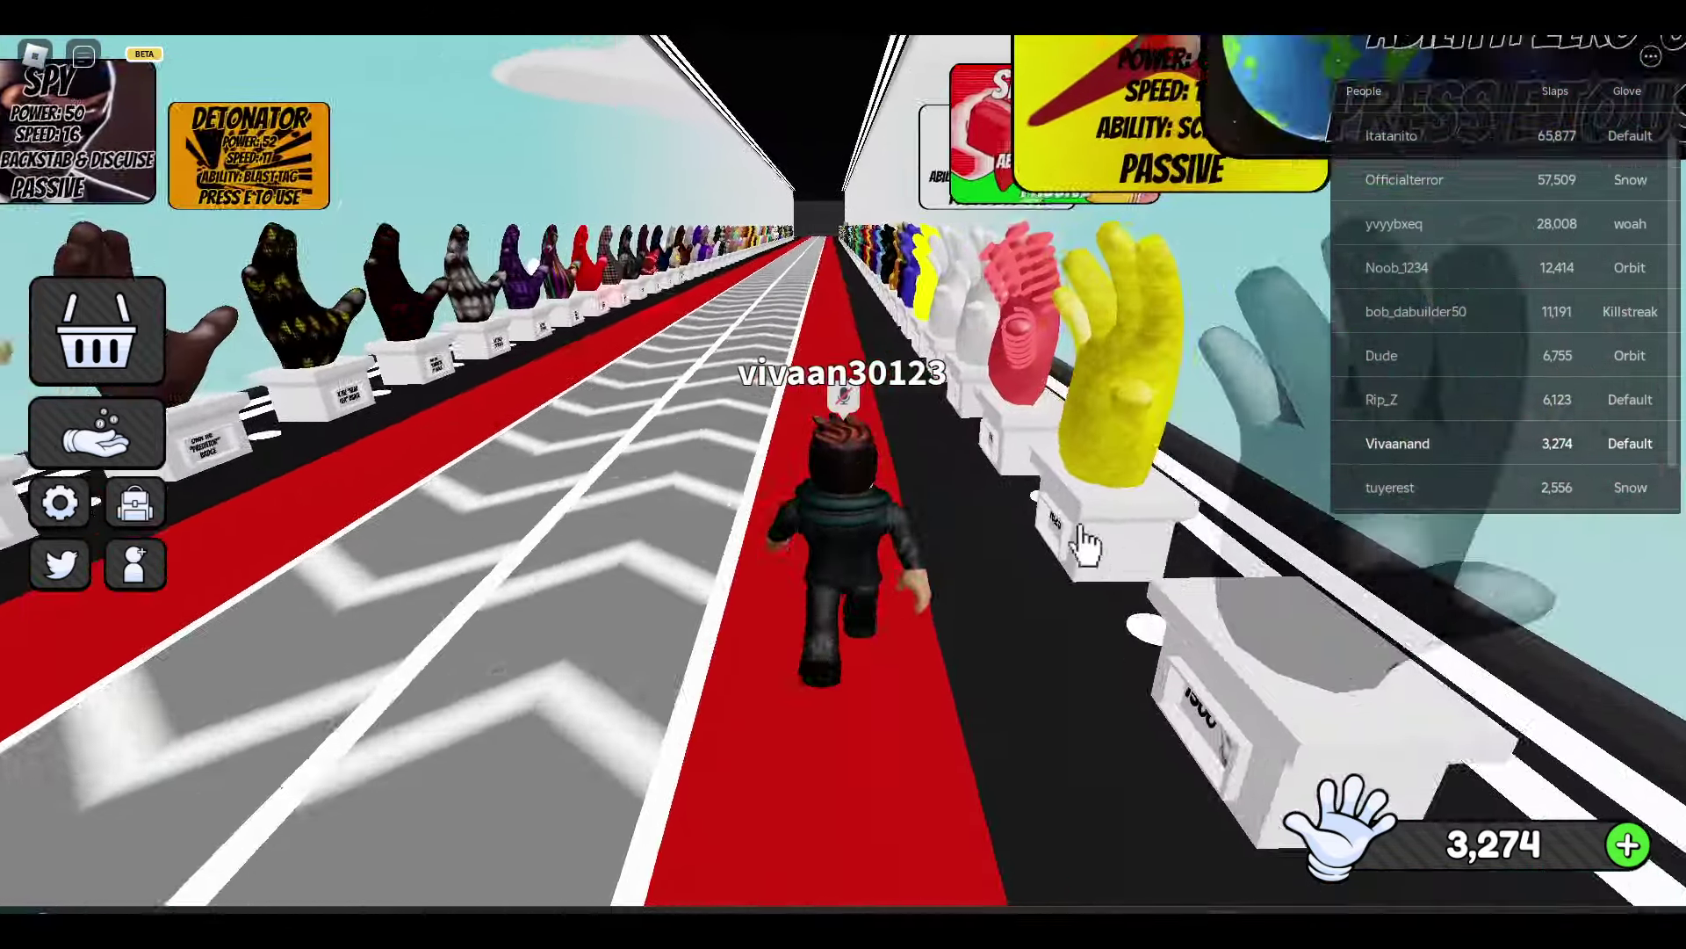
key("w")
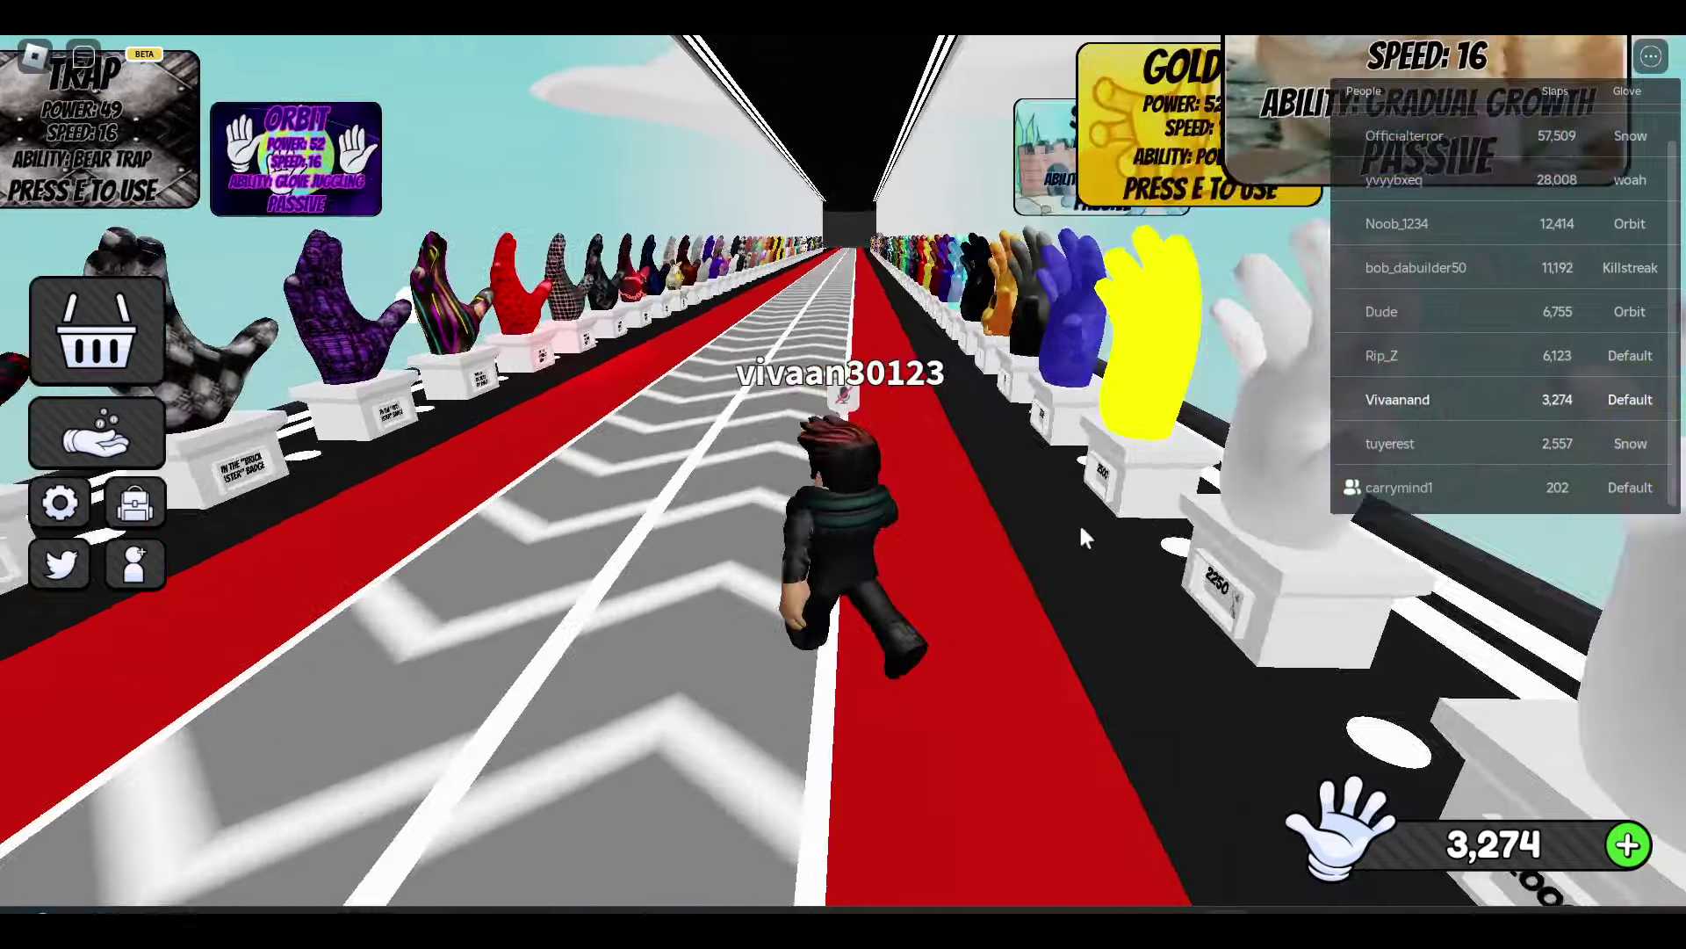
key("w")
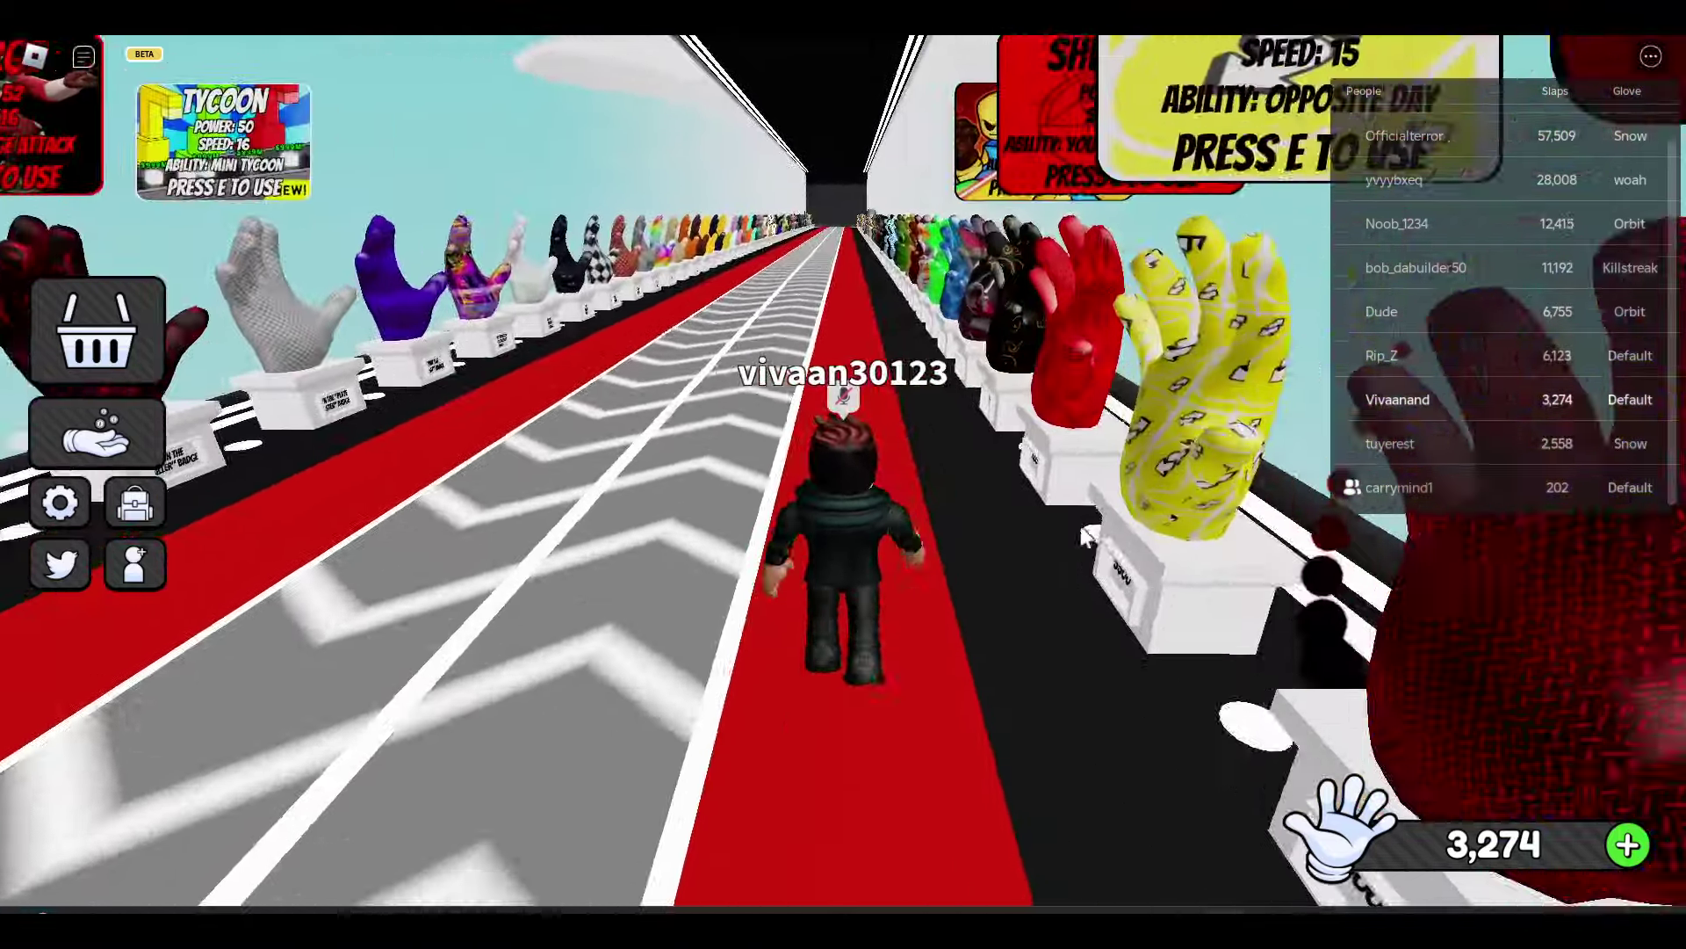
key("w")
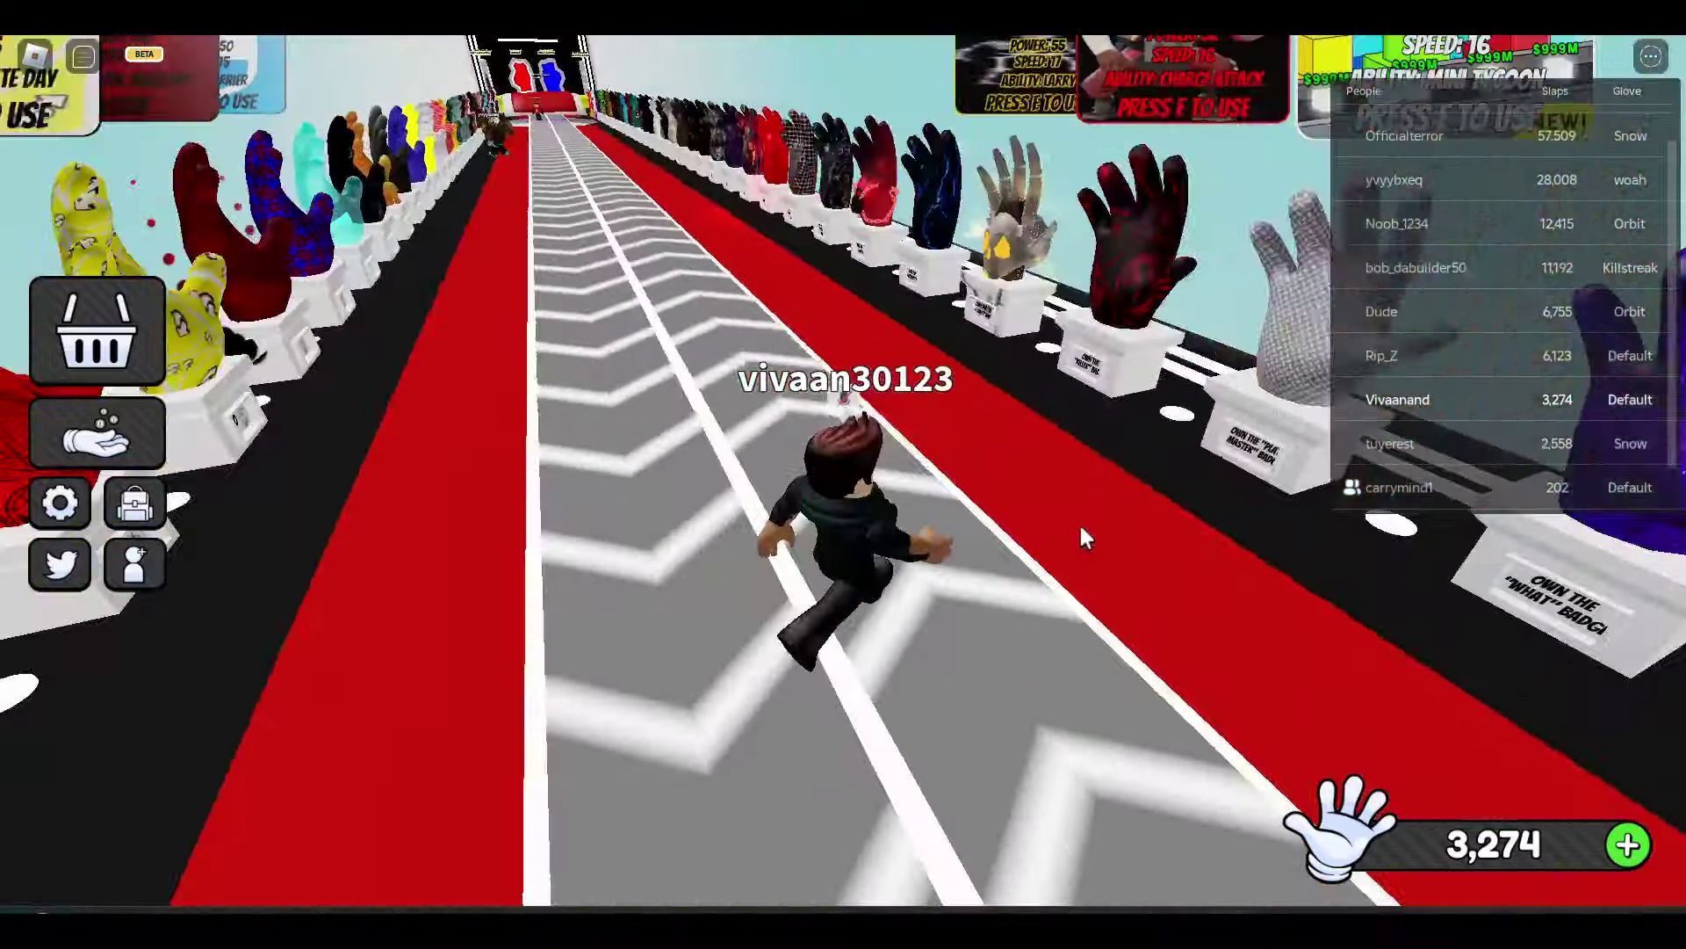
key("w")
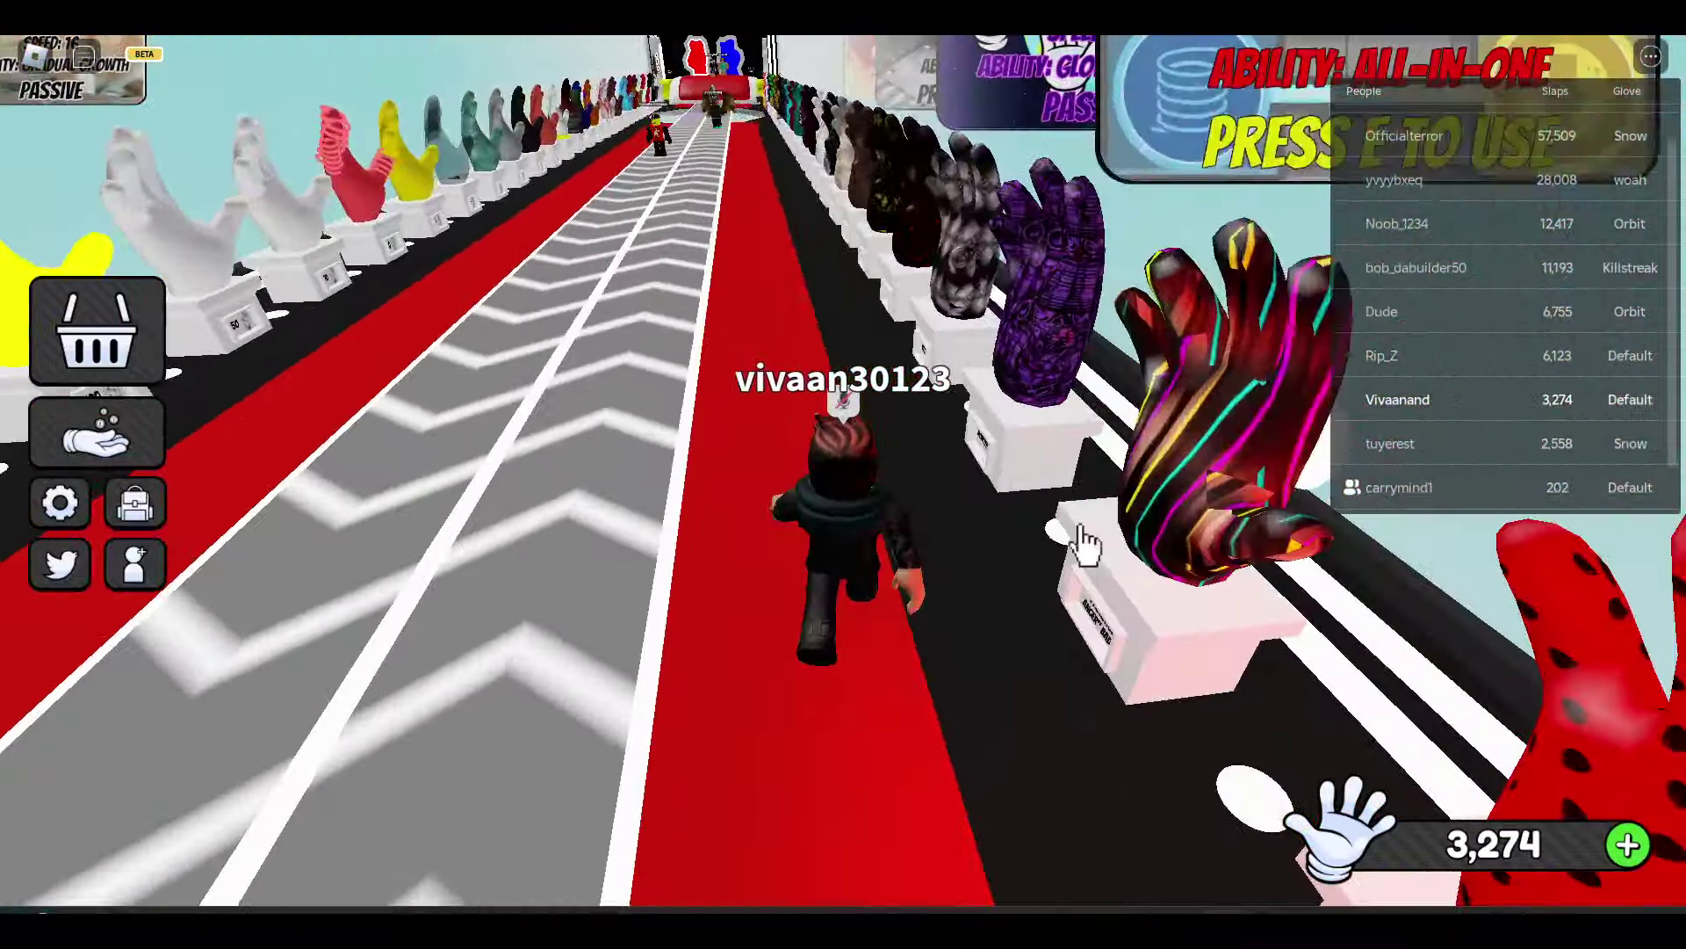
key("w")
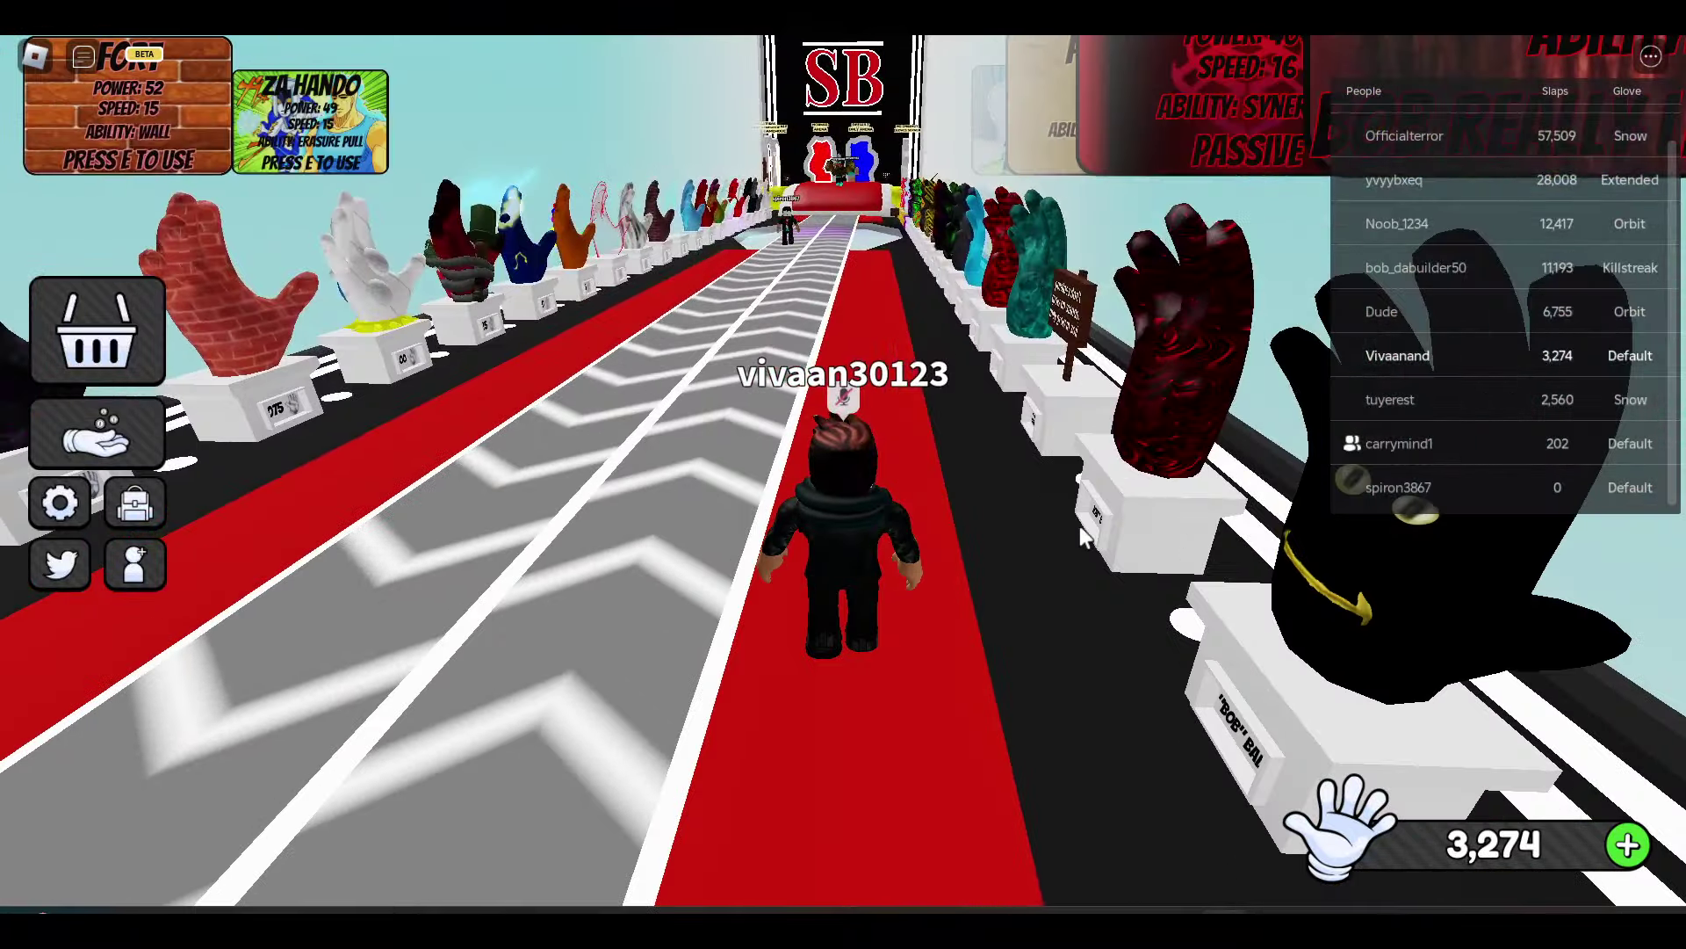
key("d")
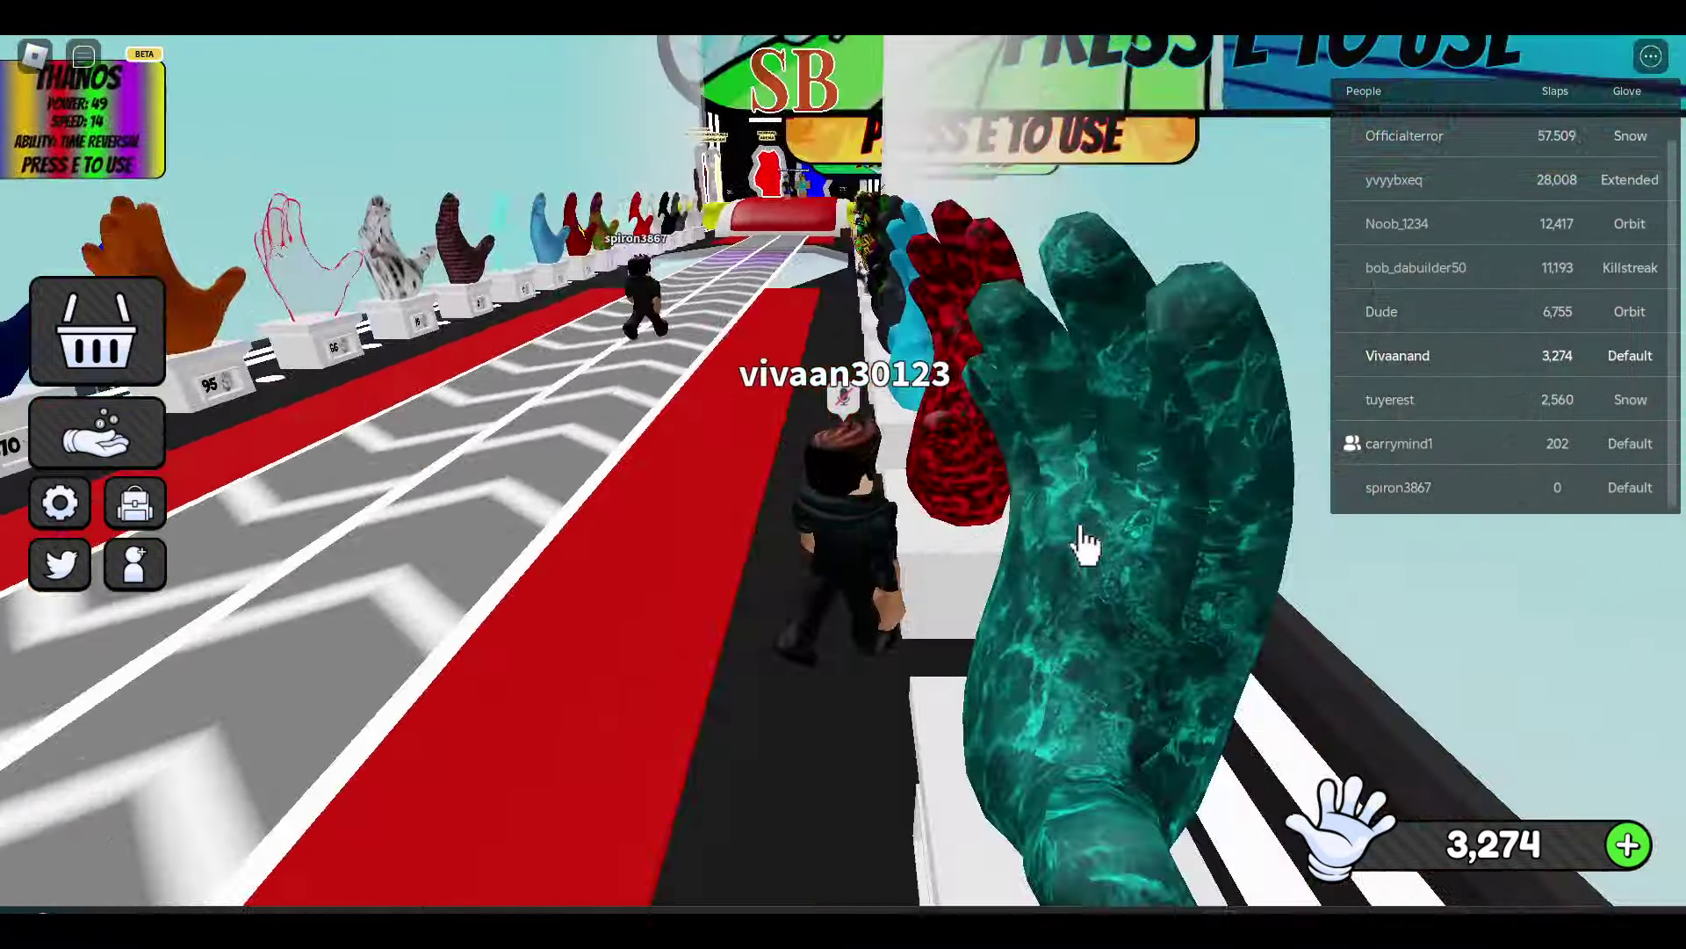